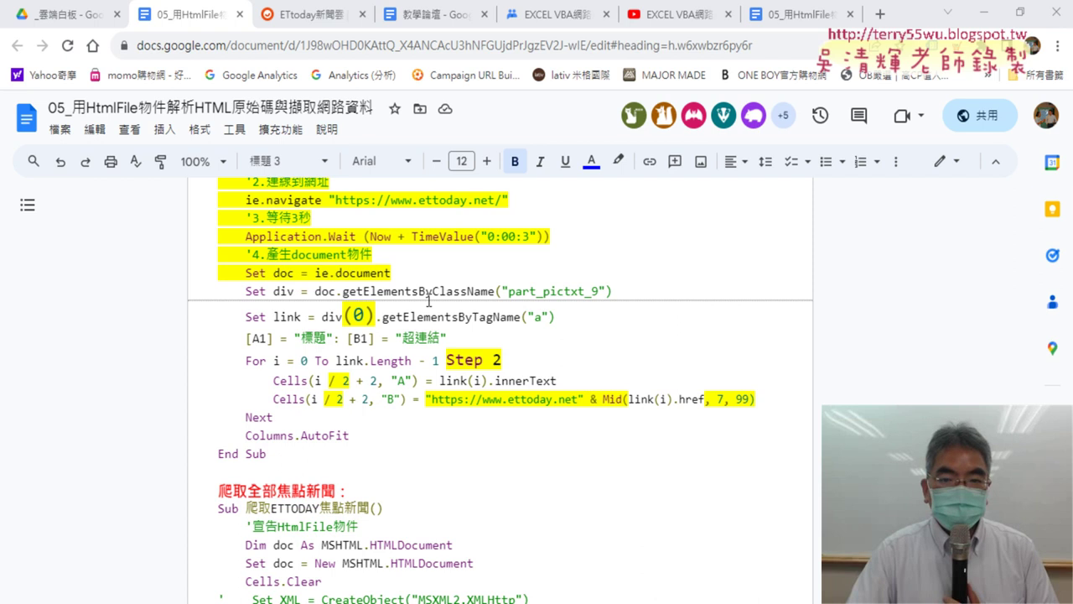
Highlight the part_pictxt_9 class name, the a tag and the (0) index in the browser notes.
drag(510, 288, 601, 287)
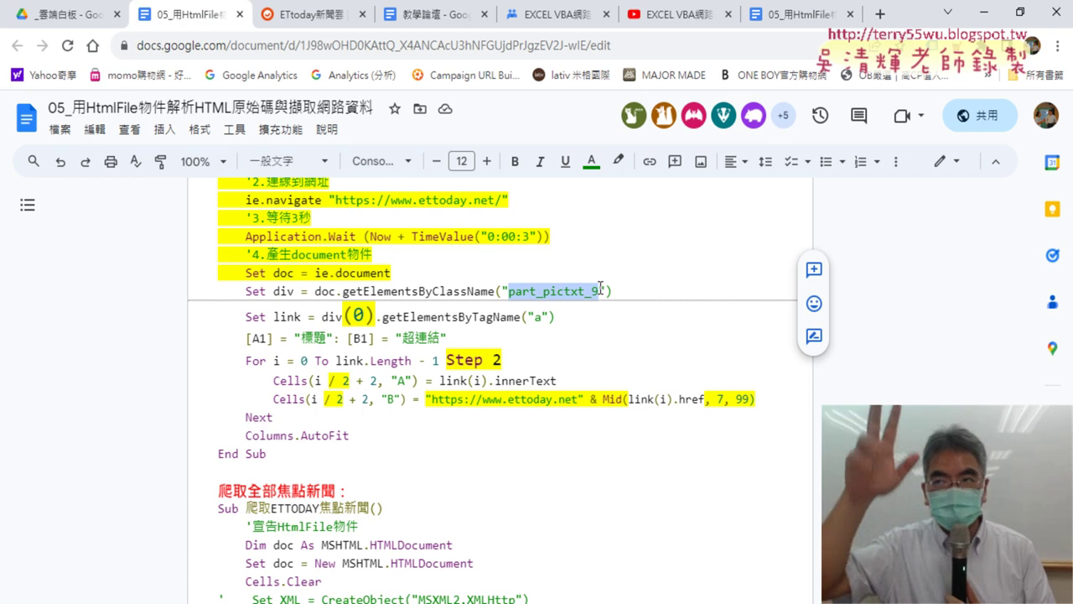
double_click(538, 319)
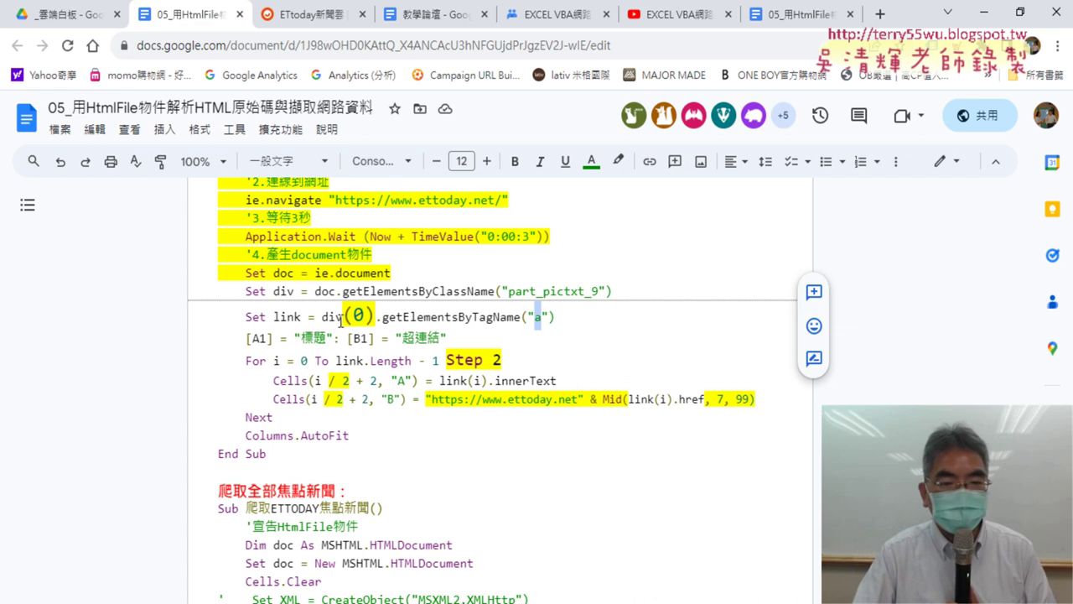
drag(343, 322, 370, 322)
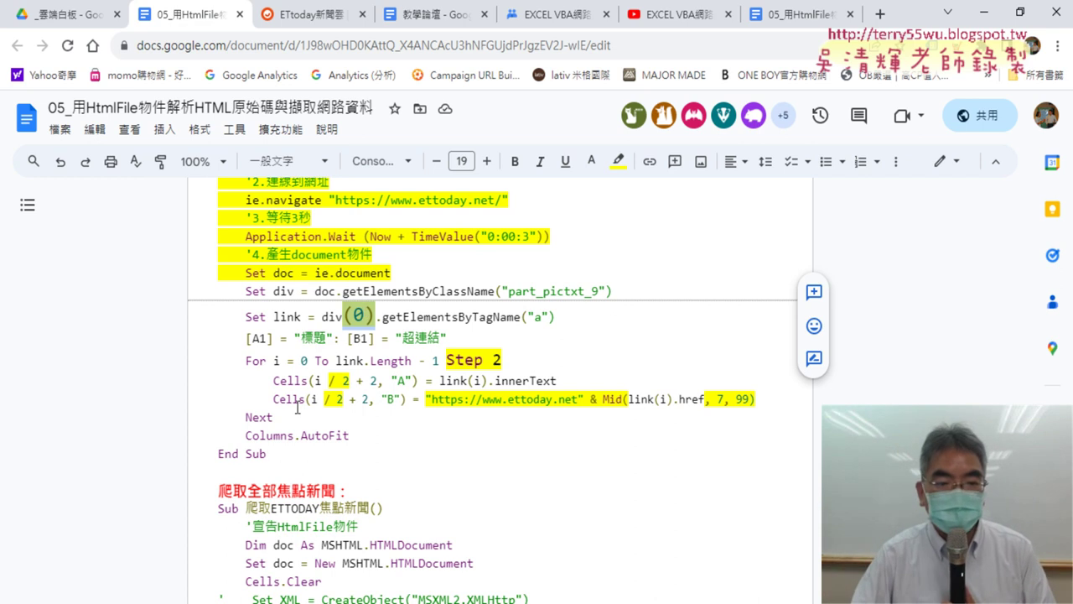
click(265, 456)
scroll(203, 249, up, 5)
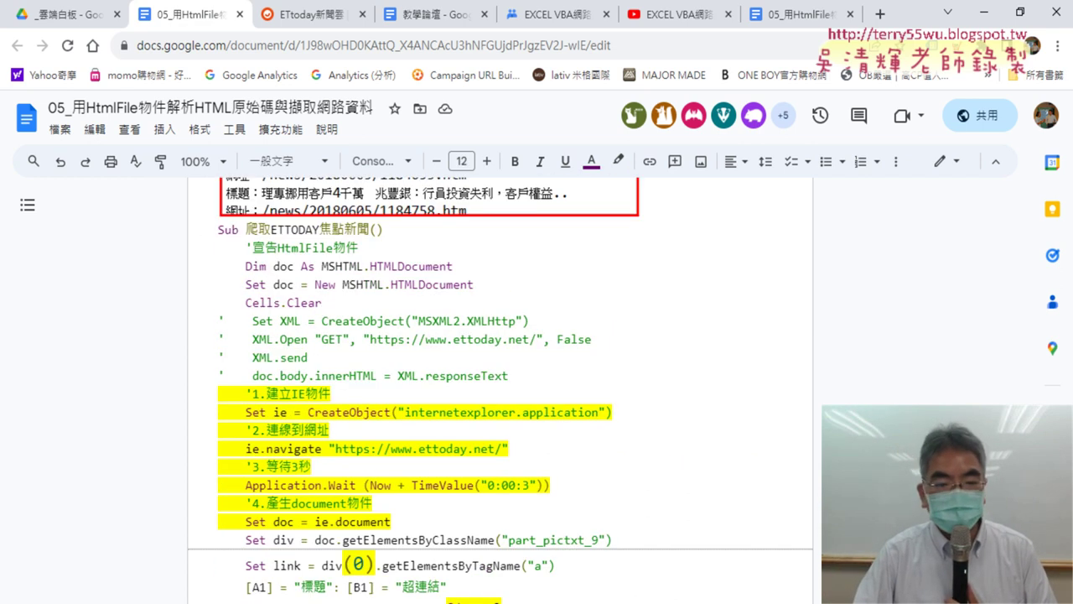
In Module3, try div(3) instead of div(2), then undo it back to div(2).
key(alt+Tab)
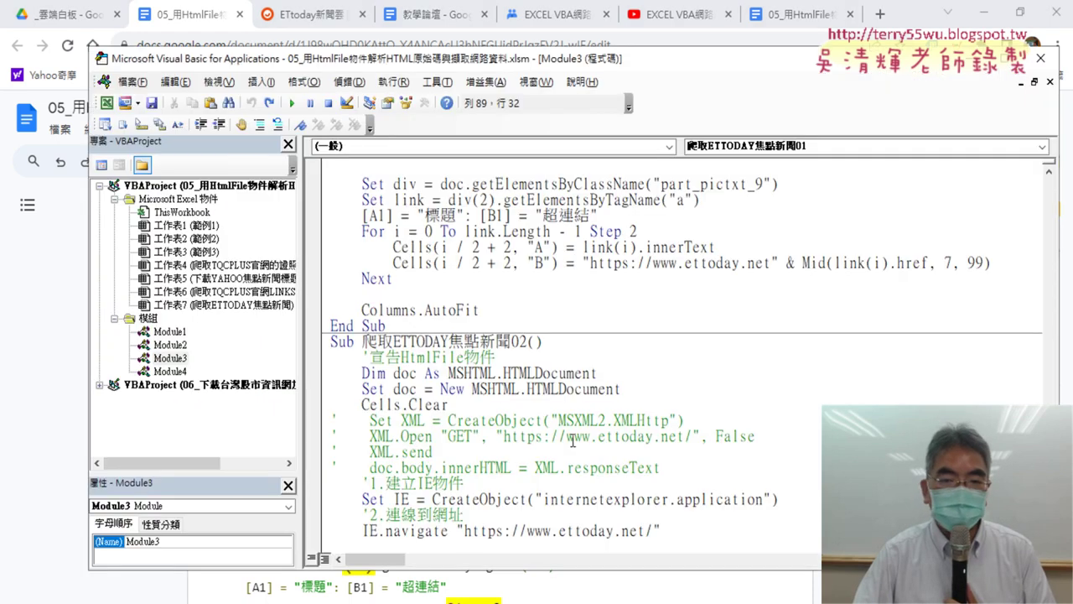
scroll(572, 440, up, 2)
scroll(529, 362, up, 1)
scroll(531, 361, up, 1)
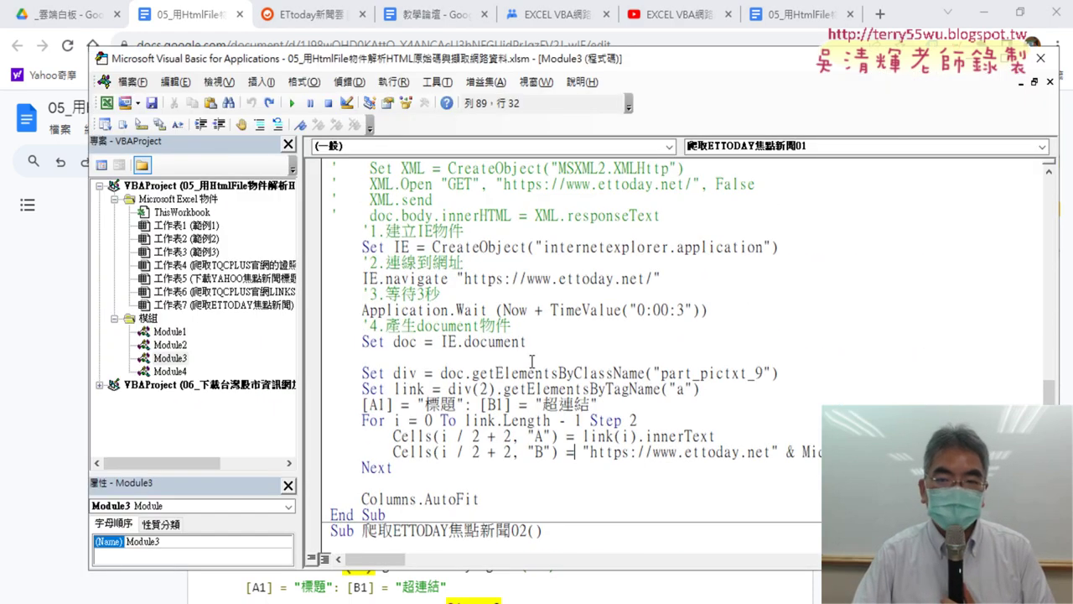
click(986, 13)
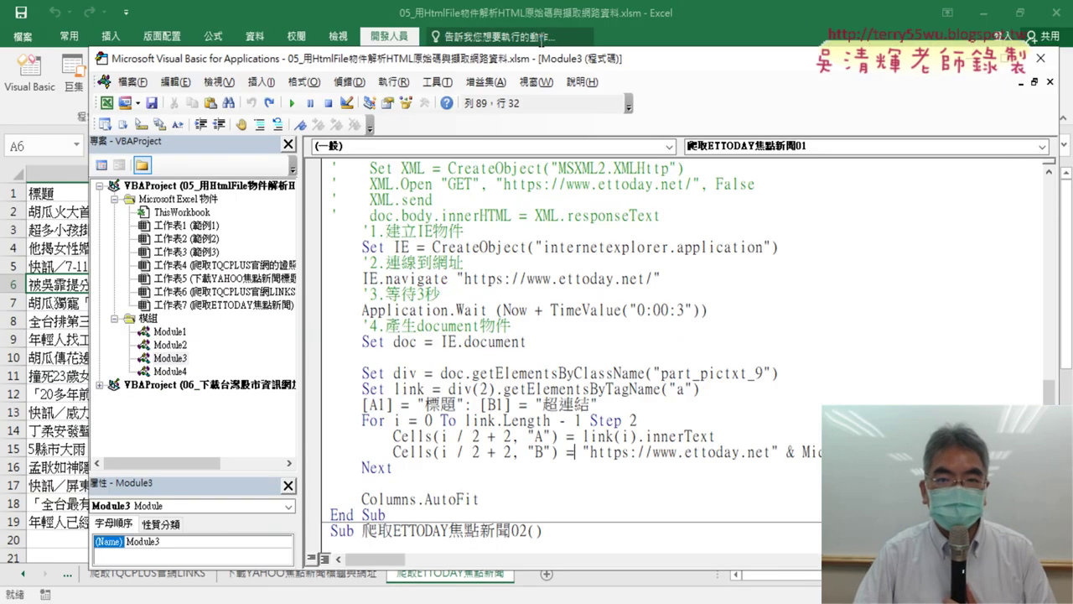
drag(535, 67, 618, 55)
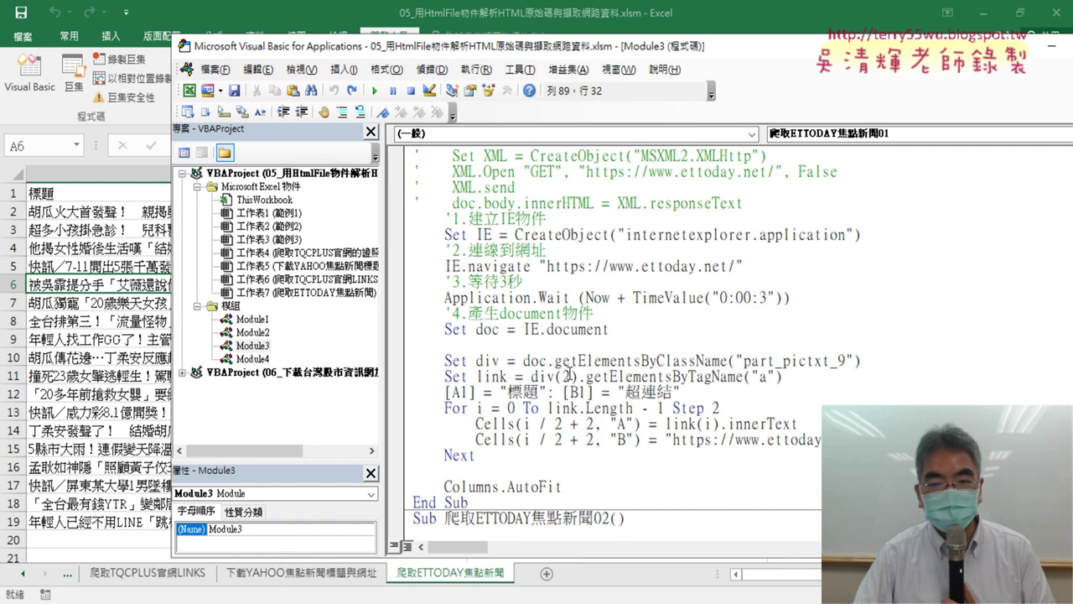
double_click(566, 376)
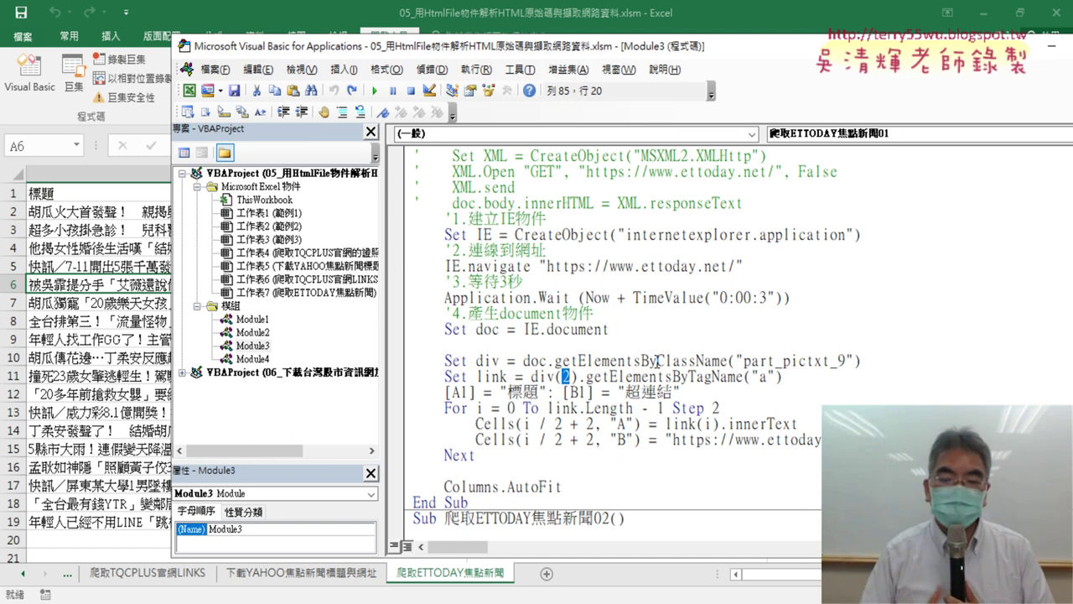
text(3)
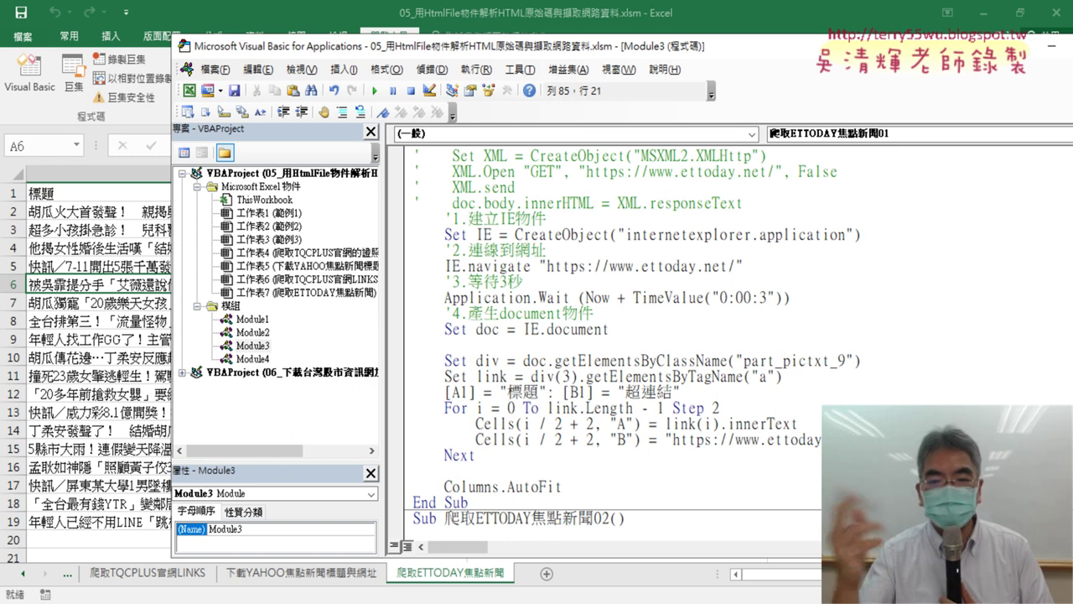
key(ctrl+z)
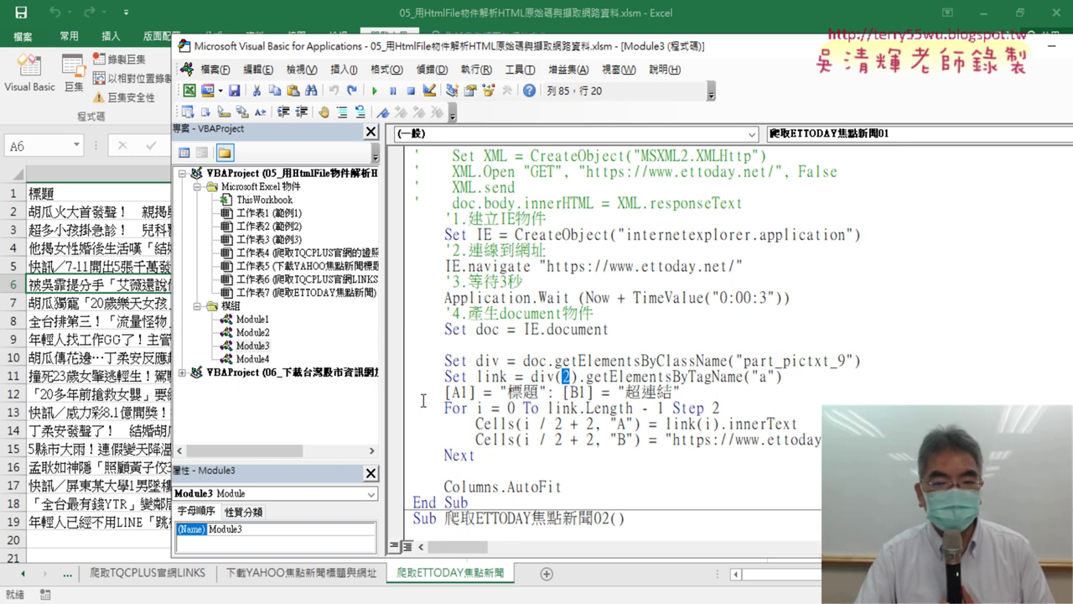
Insert a new line above Set div and type 'for' to begin an outer loop.
drag(491, 457, 409, 369)
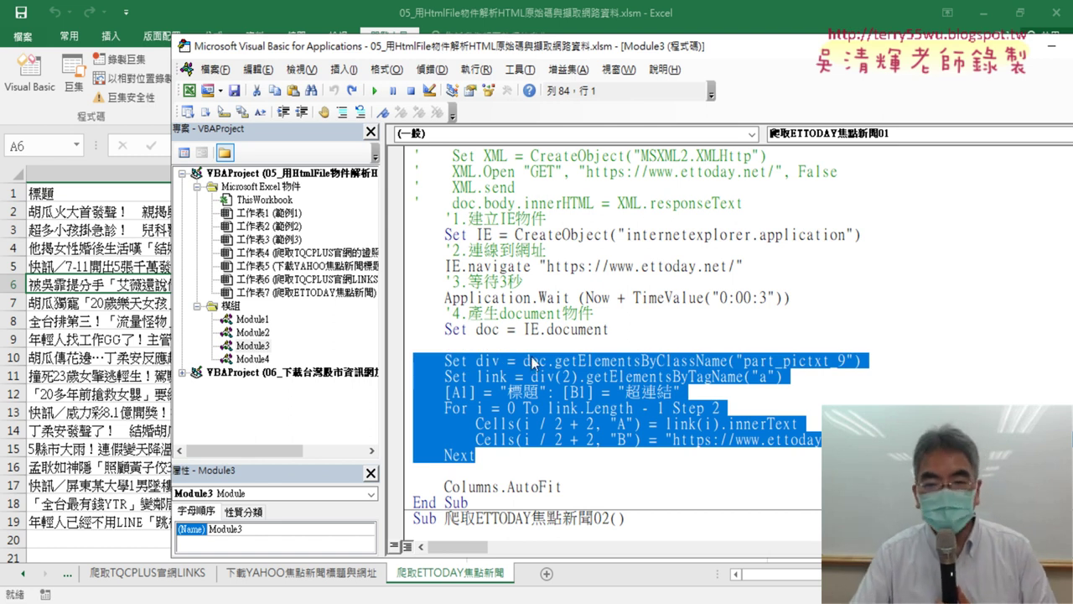
double_click(565, 377)
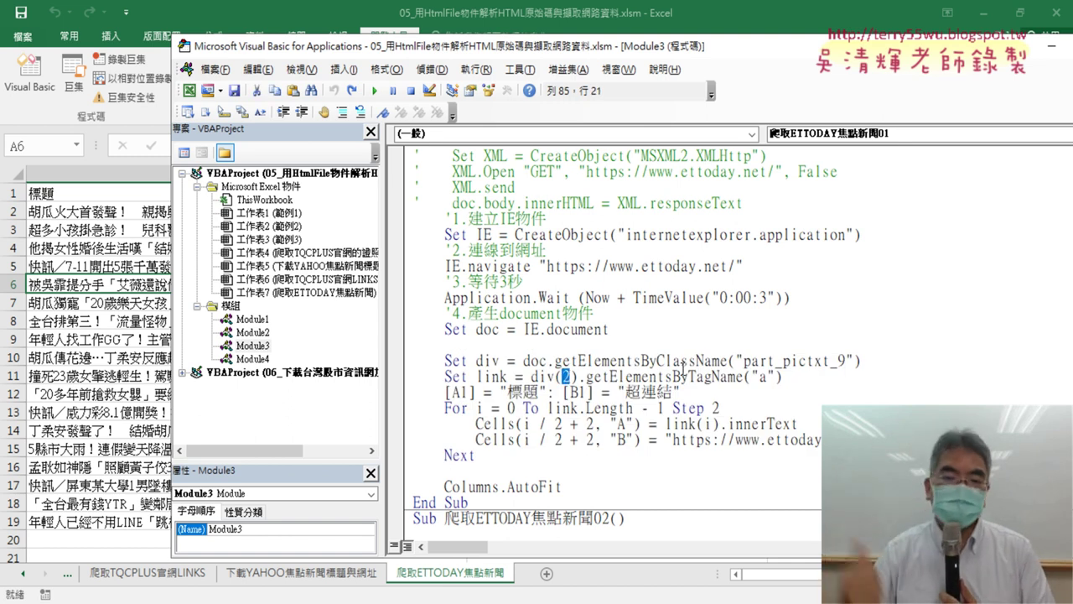
click(566, 344)
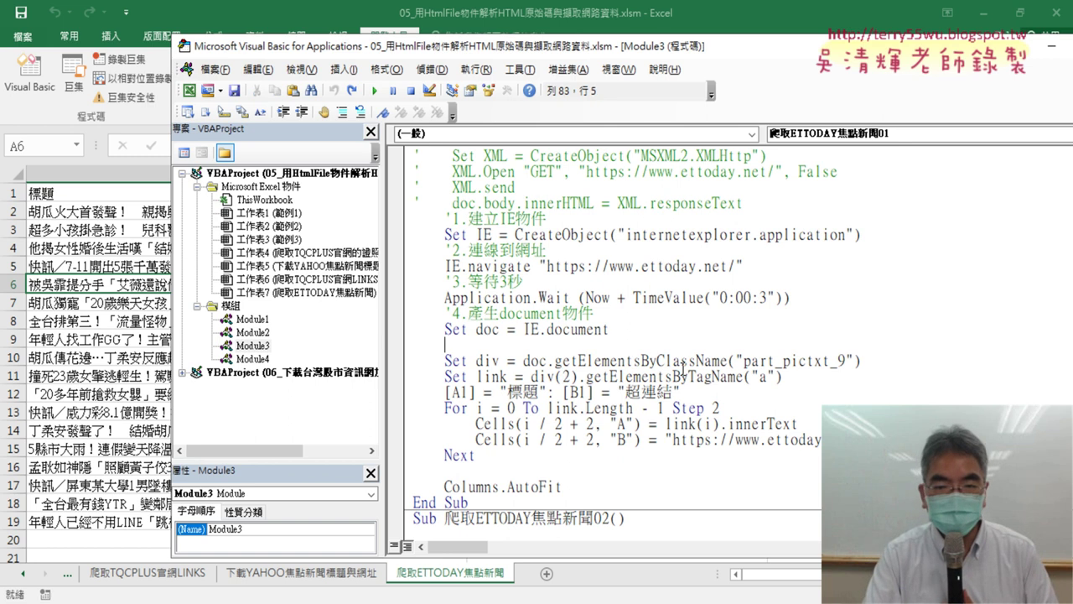
key(Return)
key(Return)
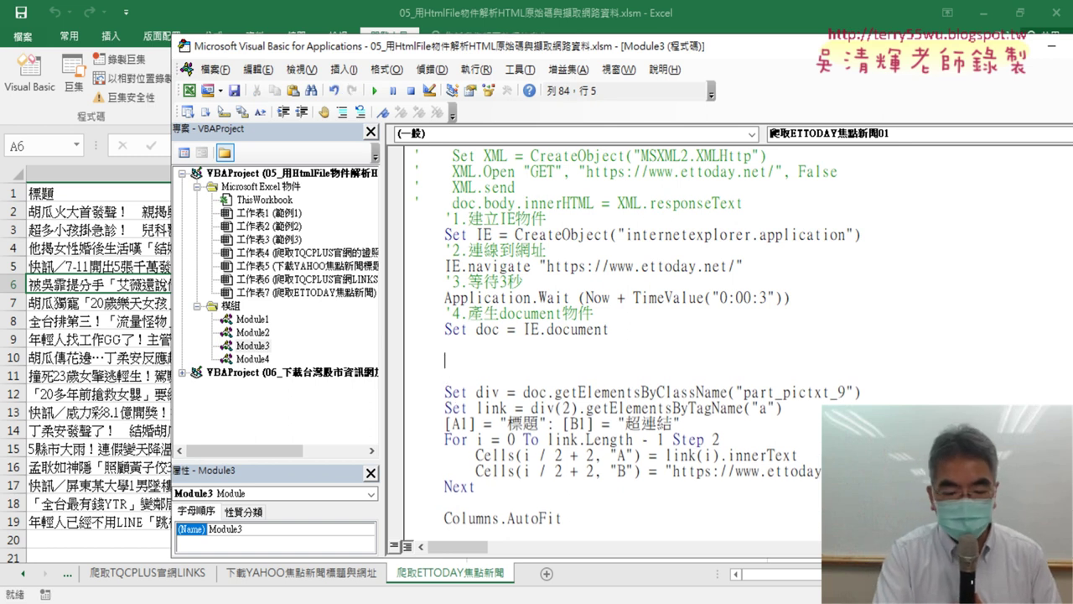
text(for)
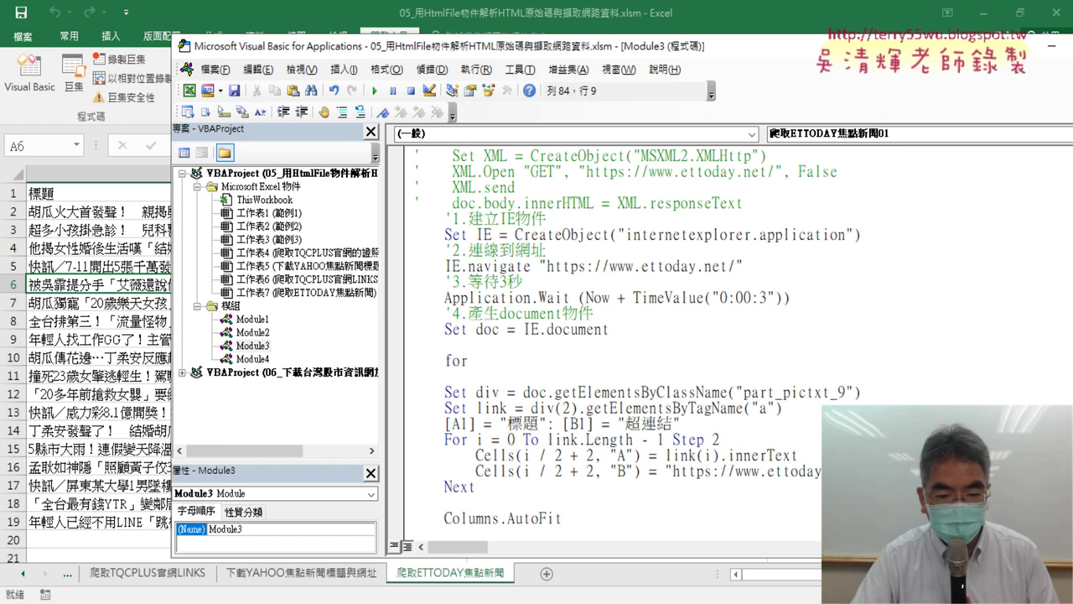
key(alt+Tab)
Scroll the ETtoday home page down to the 熱門新聞 hot-news headline list.
click(302, 14)
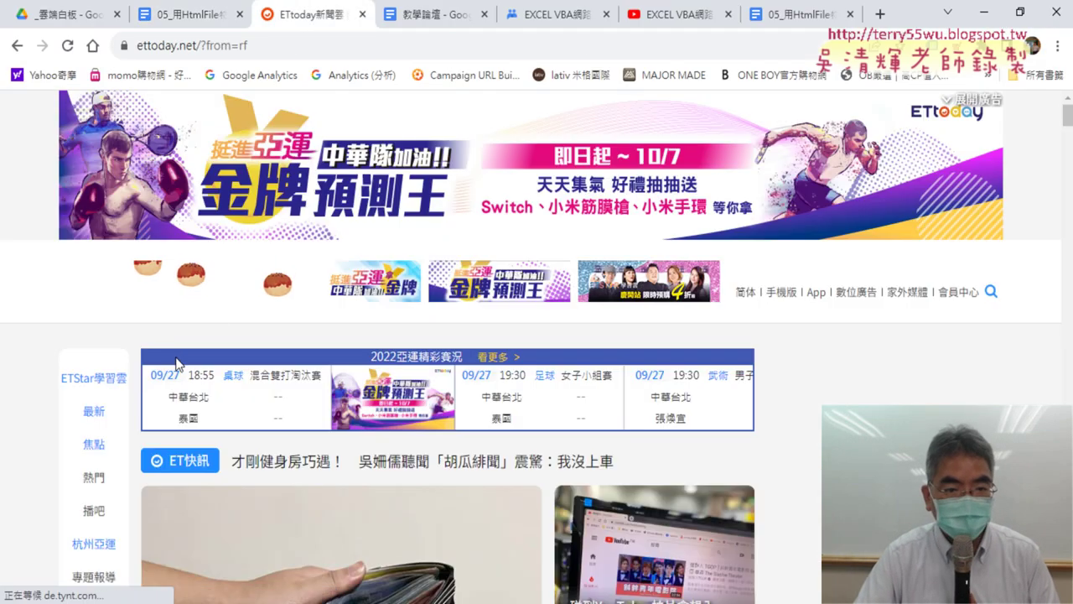
scroll(134, 378, down, 1)
scroll(134, 378, down, 3)
scroll(149, 364, down, 4)
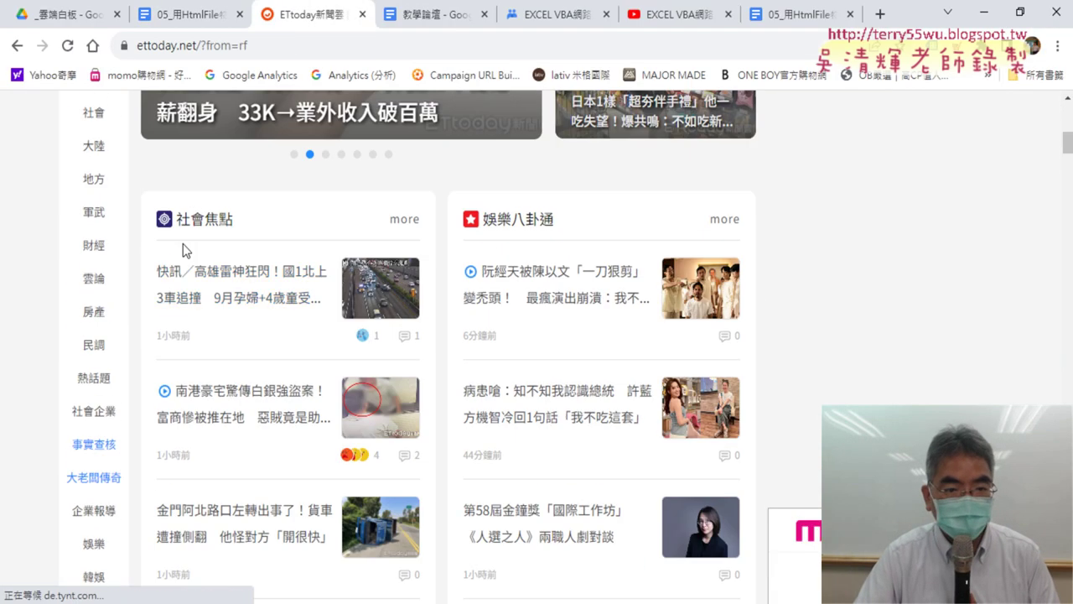
scroll(520, 314, down, 5)
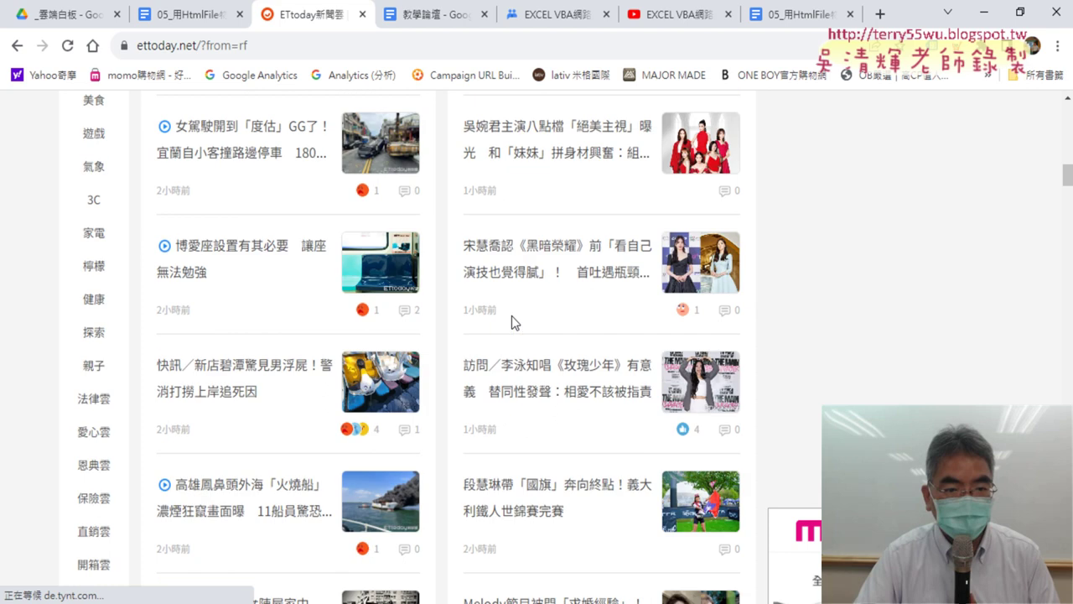
scroll(511, 316, down, 5)
scroll(514, 312, down, 3)
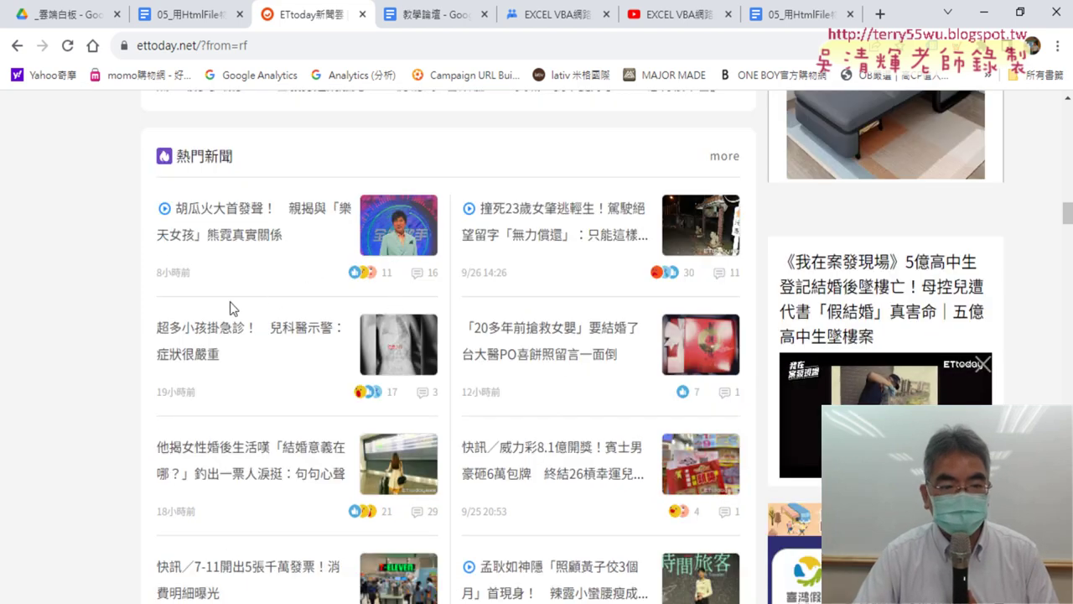
scroll(233, 307, down, 2)
scroll(231, 303, down, 3)
scroll(257, 472, up, 4)
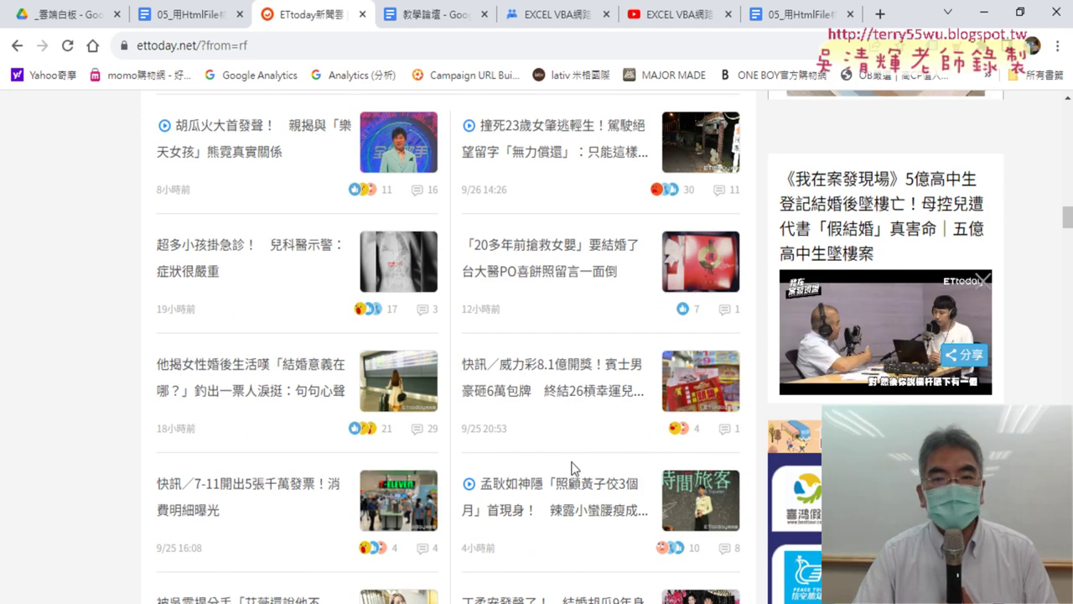
scroll(571, 467, up, 2)
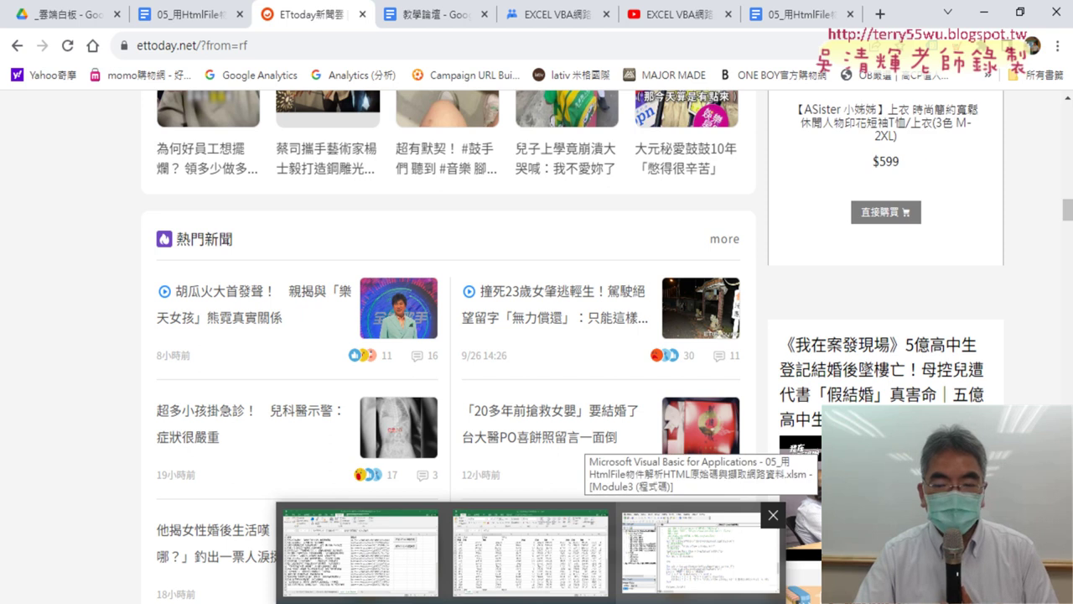
Delete the unfinished 'for' line and mark the getElementsByClassName("part_pictxt_9") call.
click(701, 553)
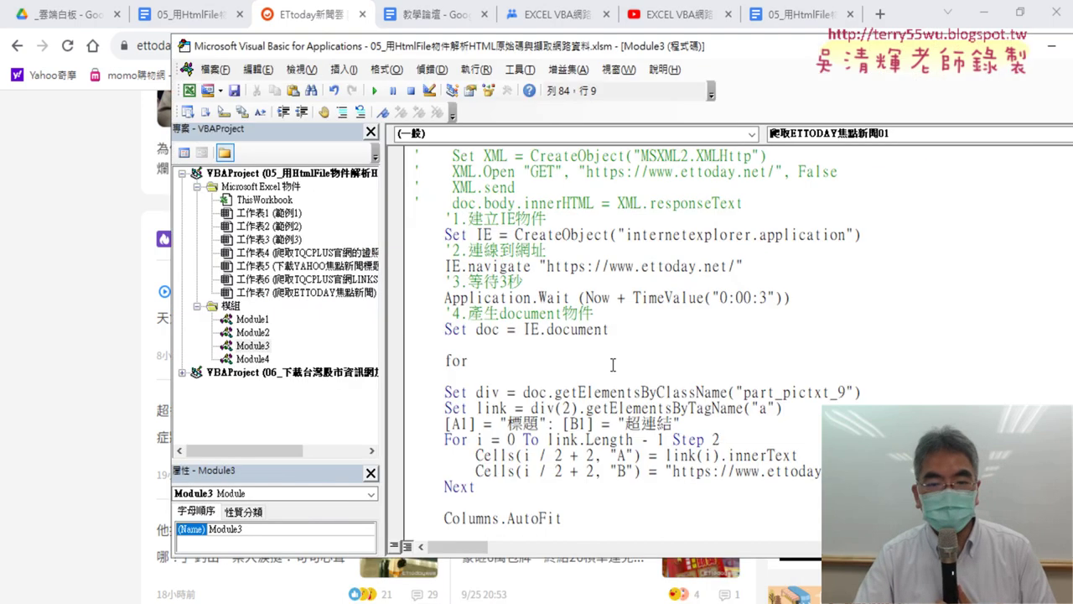
key(shift+Home)
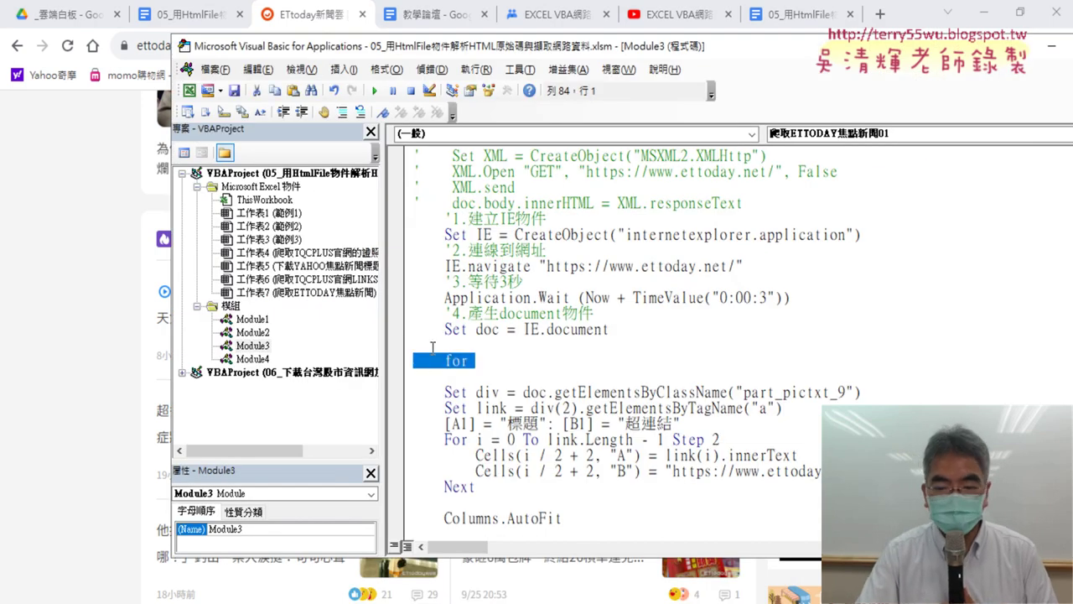
key(Delete)
key(Delete)
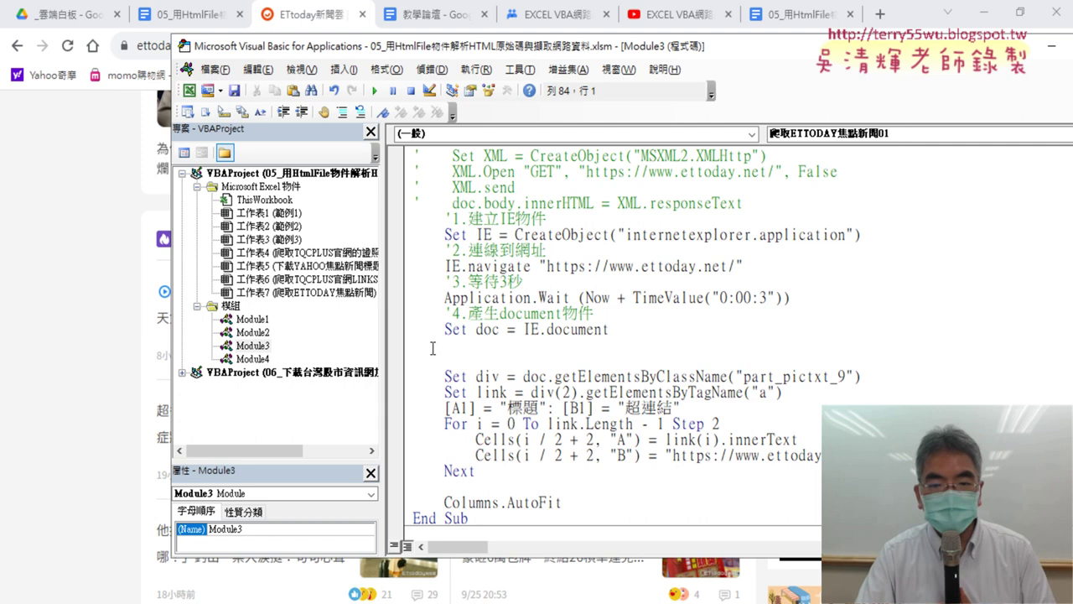
scroll(646, 415, down, 1)
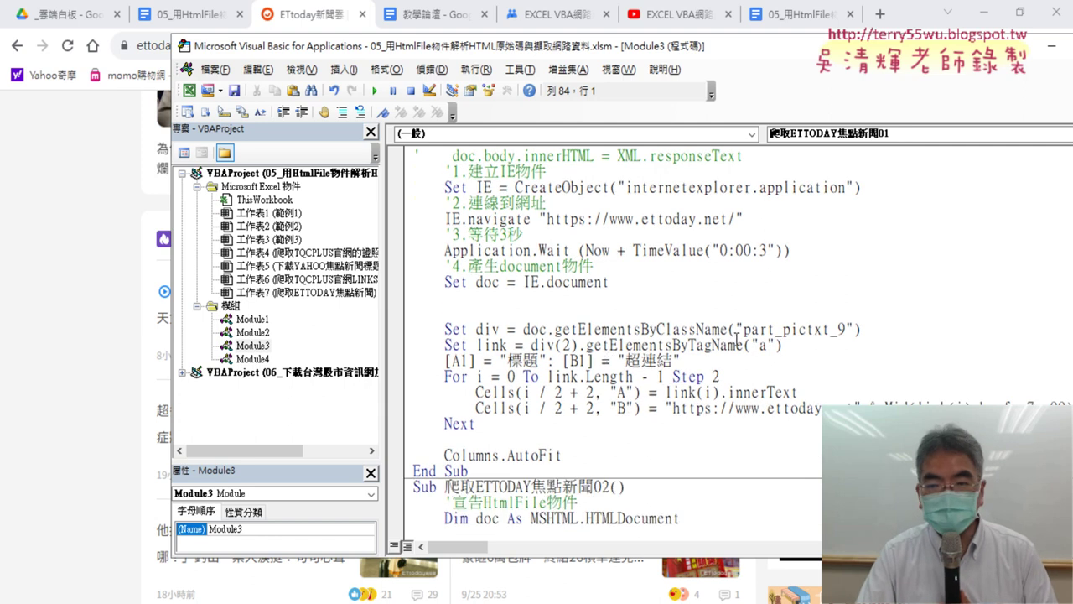
drag(892, 331, 560, 329)
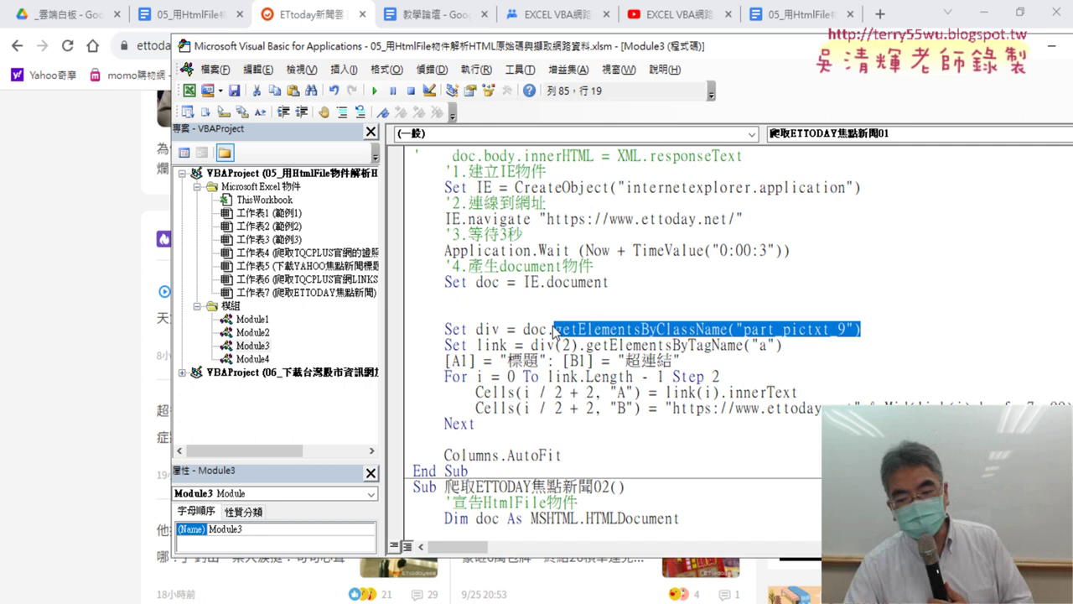
Type For j = 2 To 3 with a matching Next line above Set div.
click(436, 313)
key(Return)
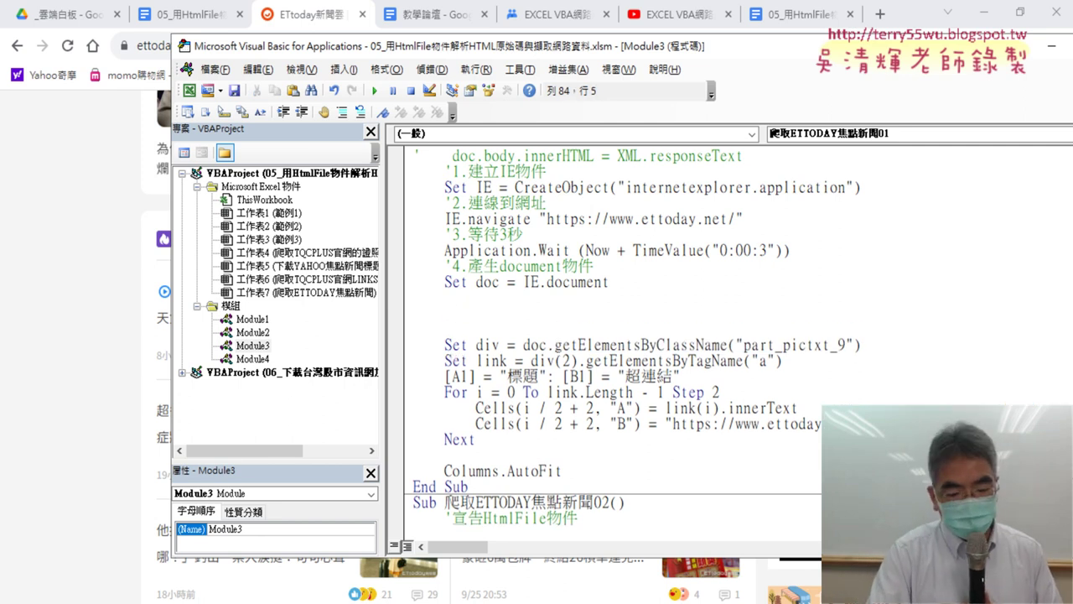
text(for j)
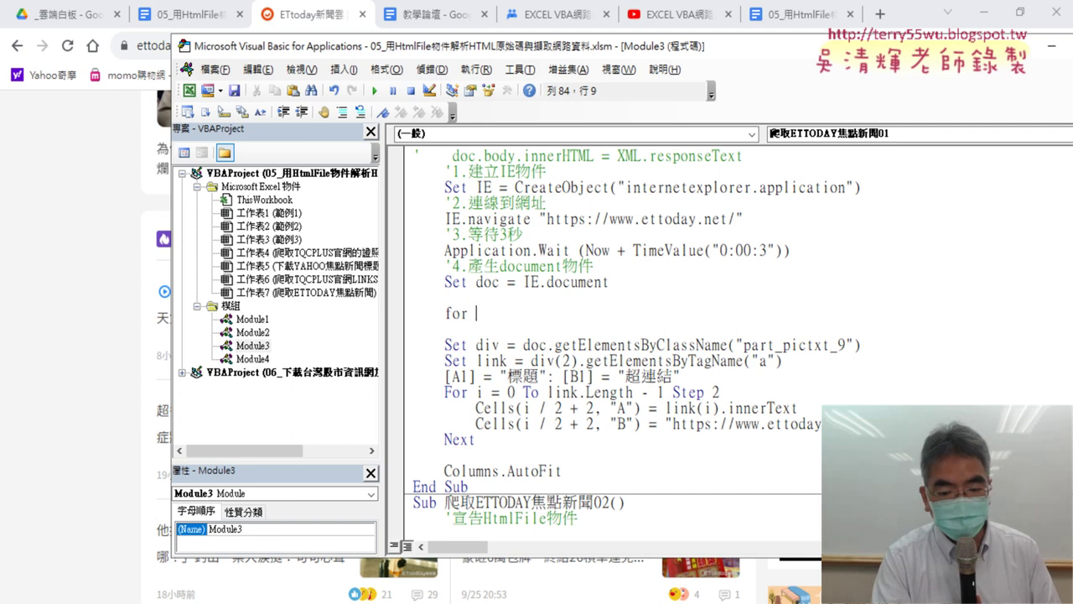
text(=)
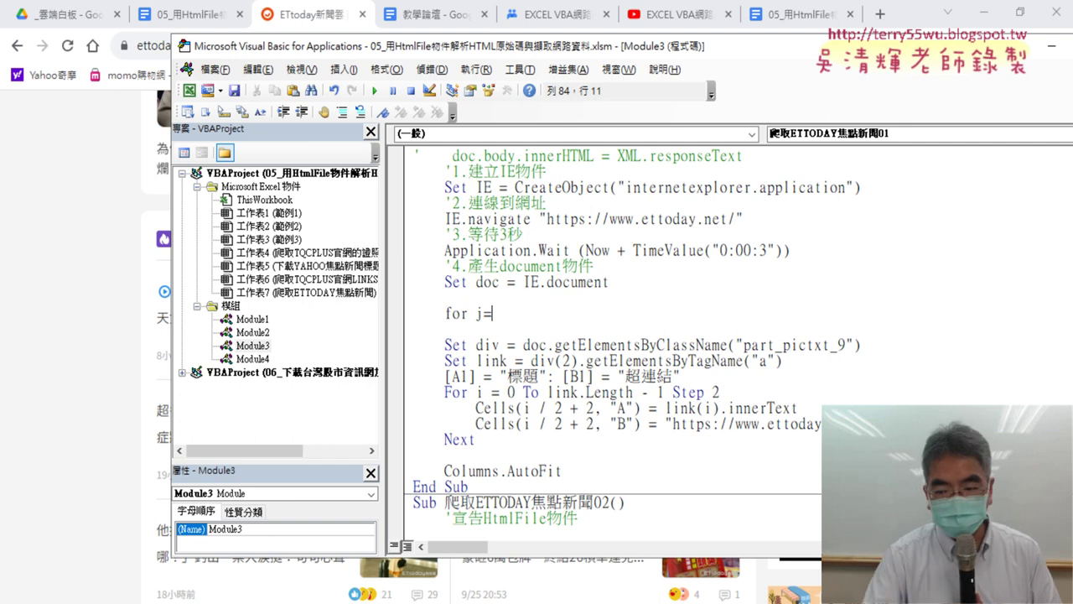
text(2 )
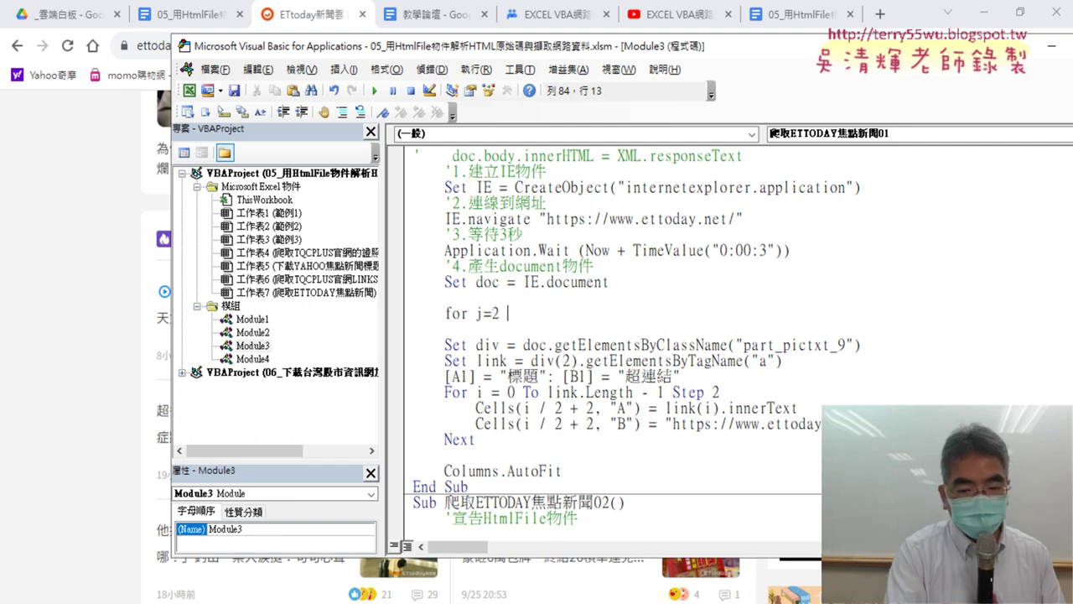
text(to 3)
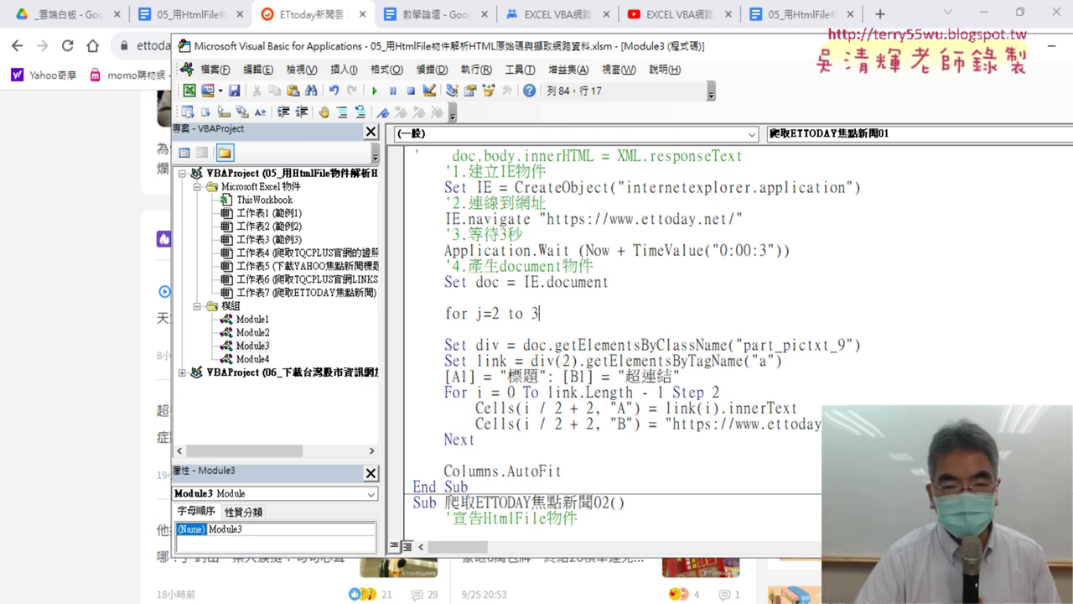
key(Return)
key(Return)
text(e)
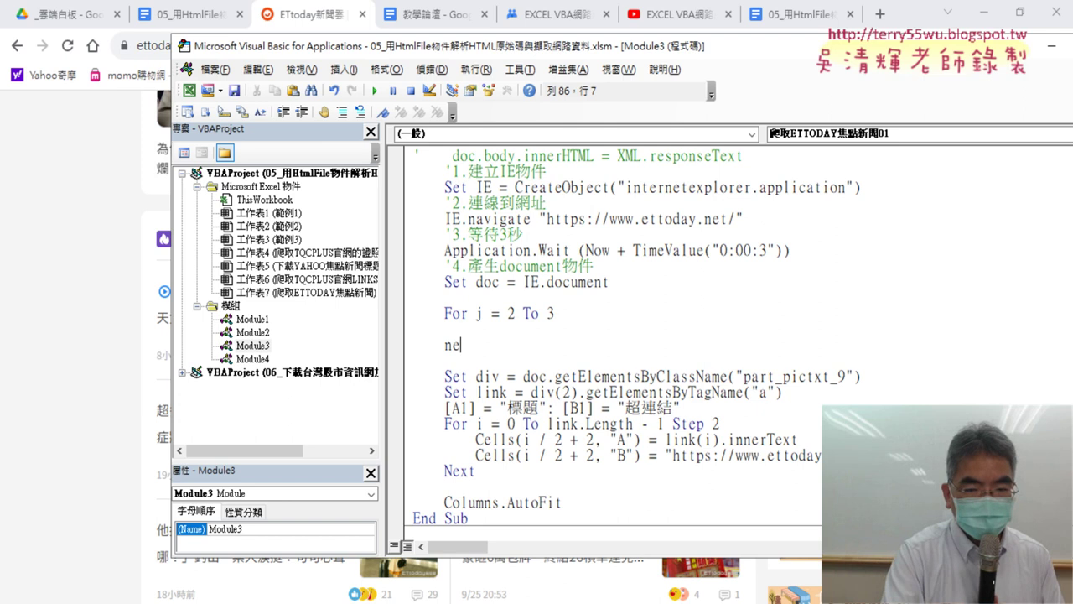
text(xt)
click(568, 410)
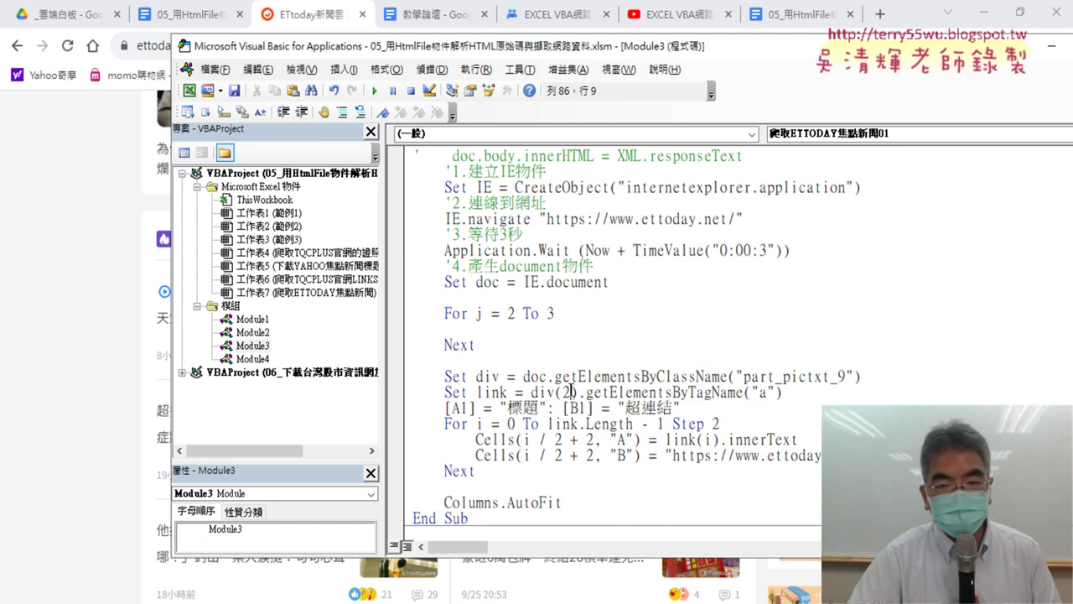
Move the Set div through Next block between For j and Next and indent it one level.
drag(499, 480, 399, 387)
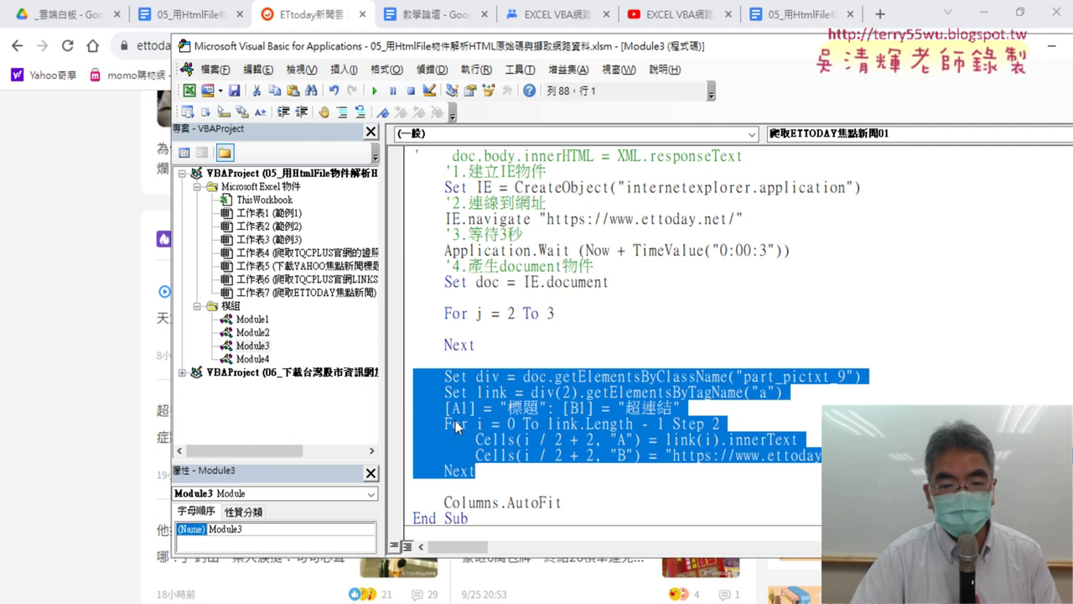
drag(442, 402, 412, 329)
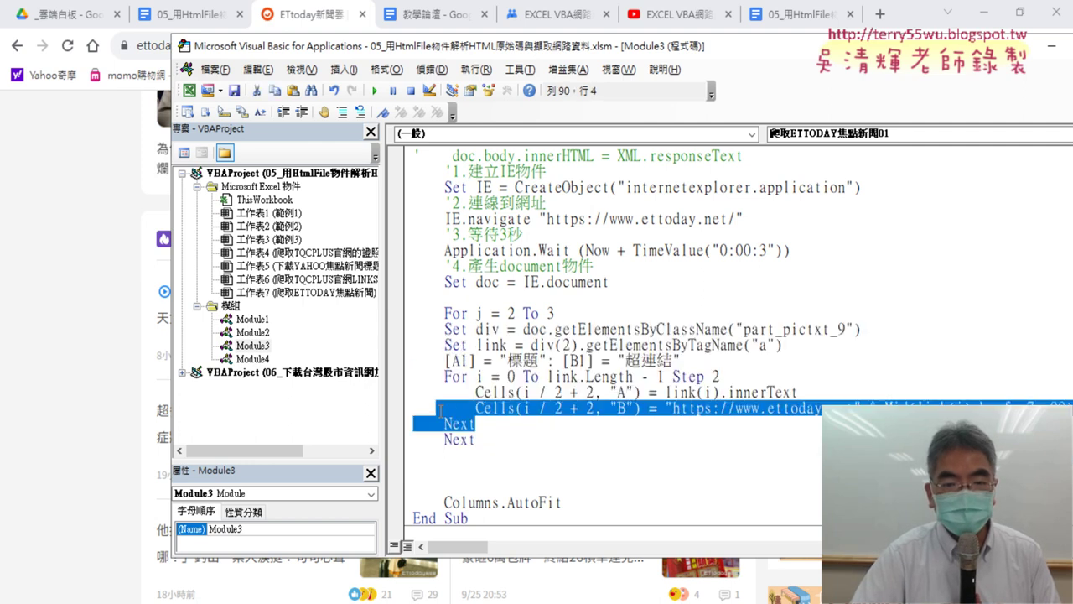
drag(476, 424, 412, 330)
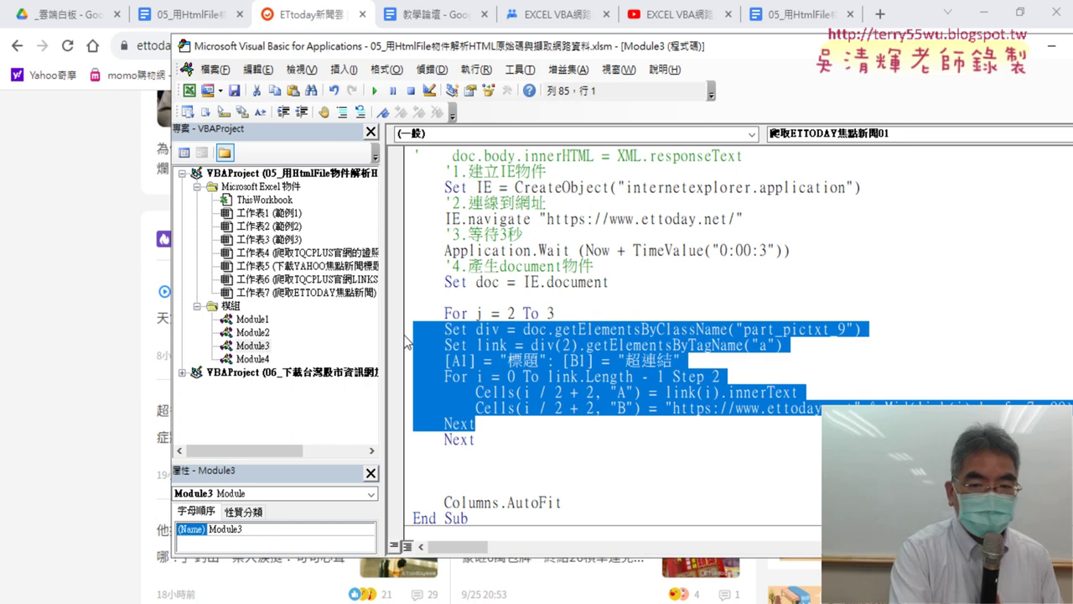
key(Tab)
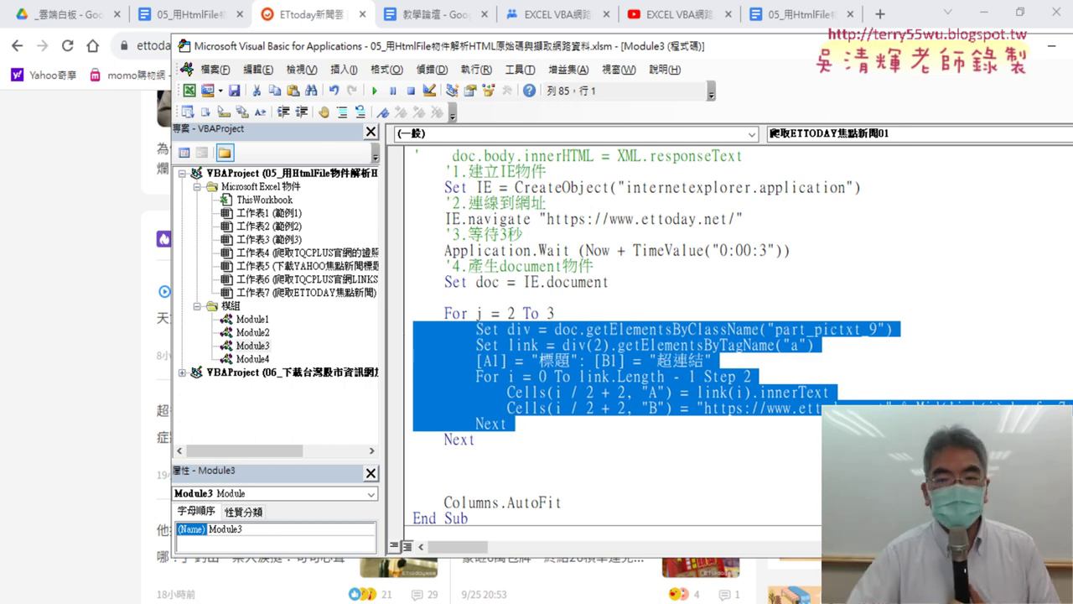
click(500, 329)
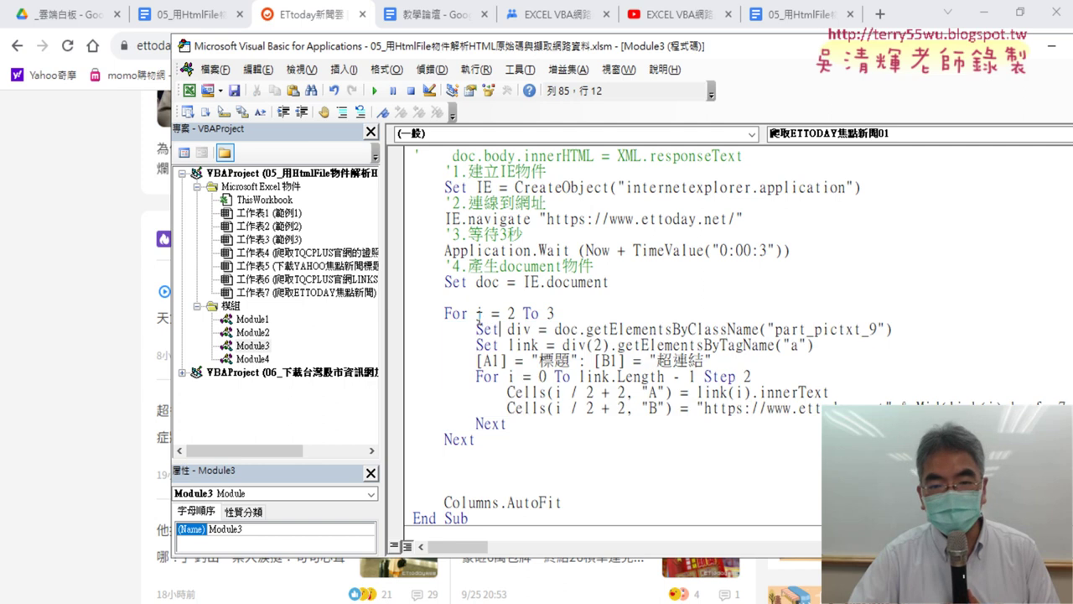
Change div(2) to div(j) so the loop variable picks the div.
double_click(481, 314)
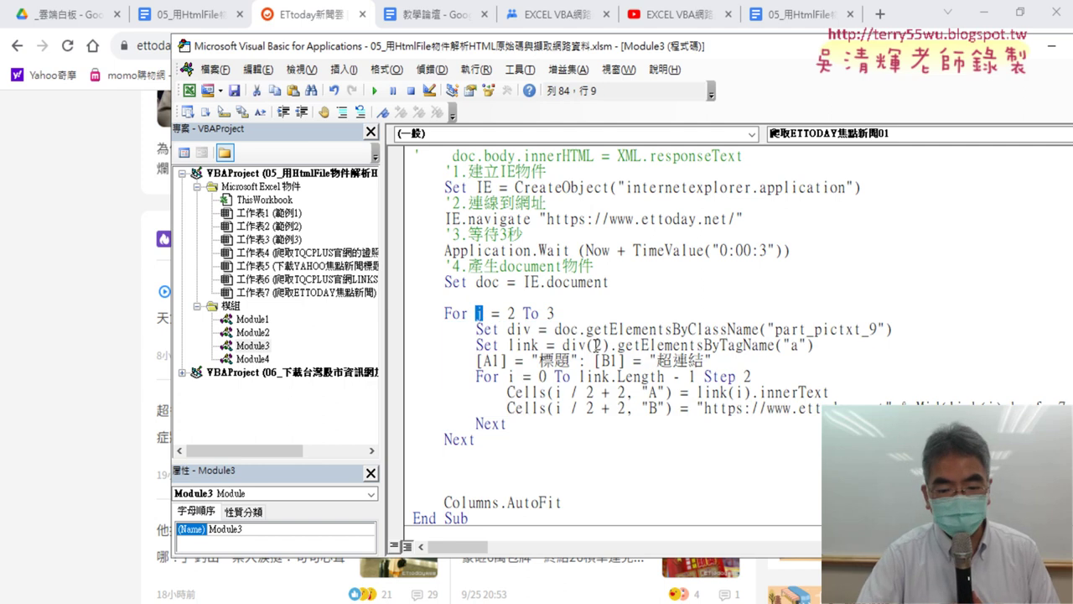
double_click(597, 345)
text(j)
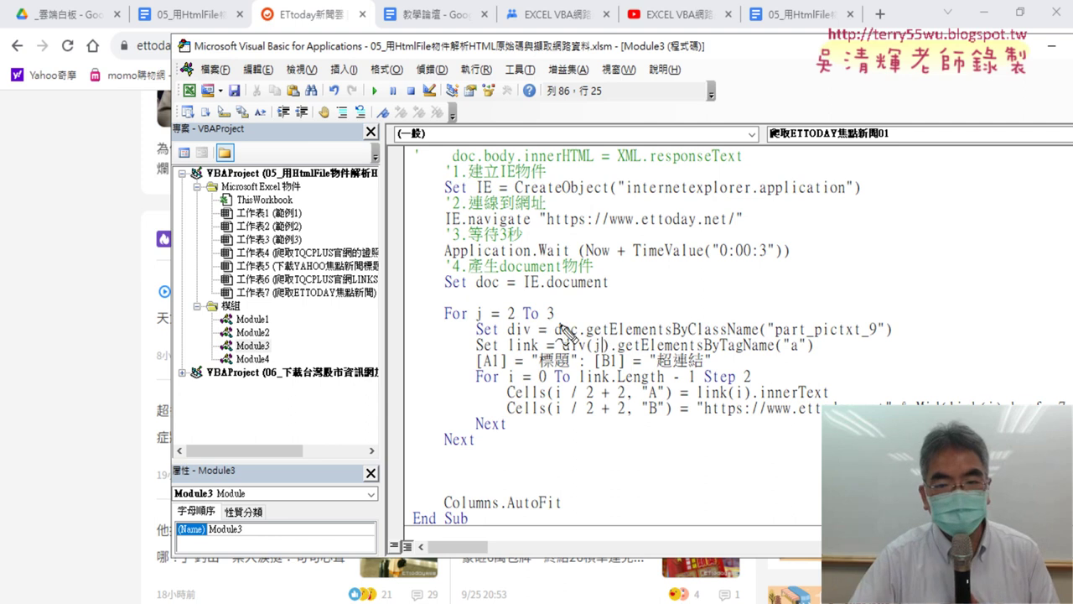
Annotate the For j line, outer Next and i / 2 + 2, then add a blank line above For j.
drag(563, 331, 579, 327)
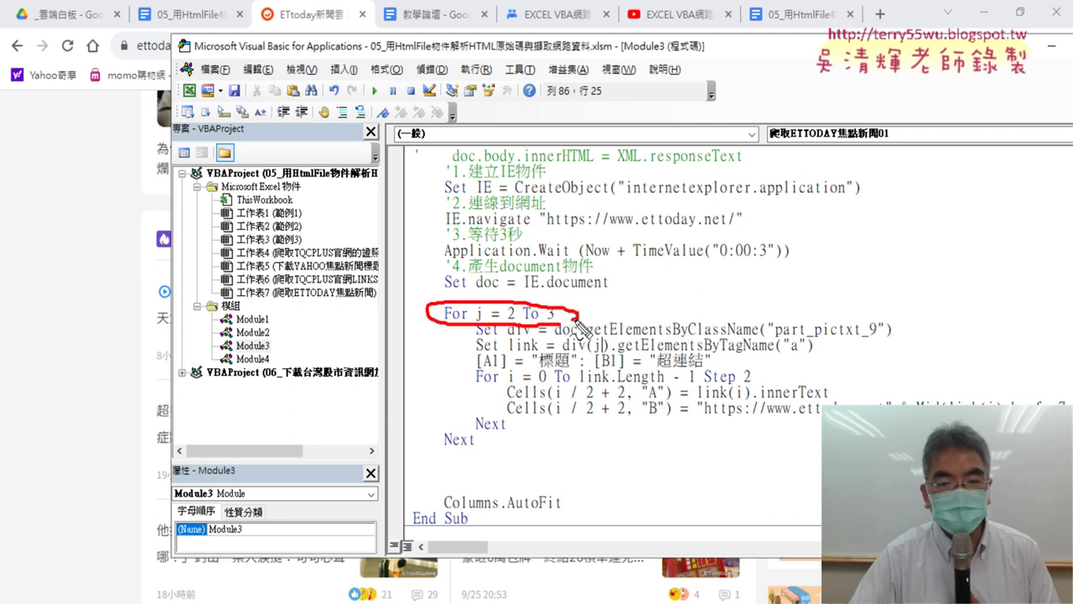
drag(459, 453, 470, 453)
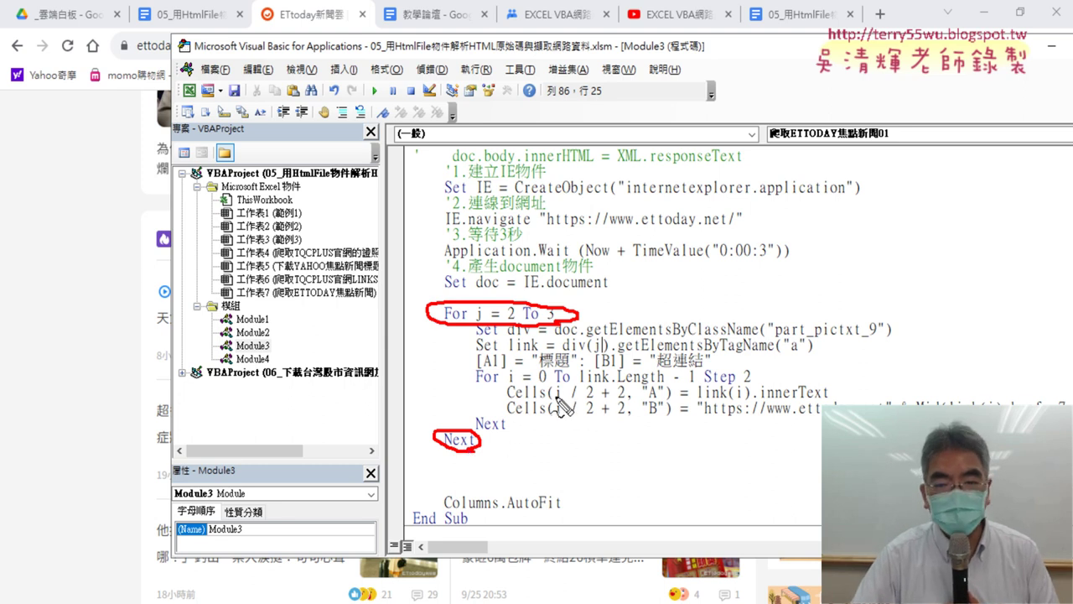
drag(557, 405, 629, 403)
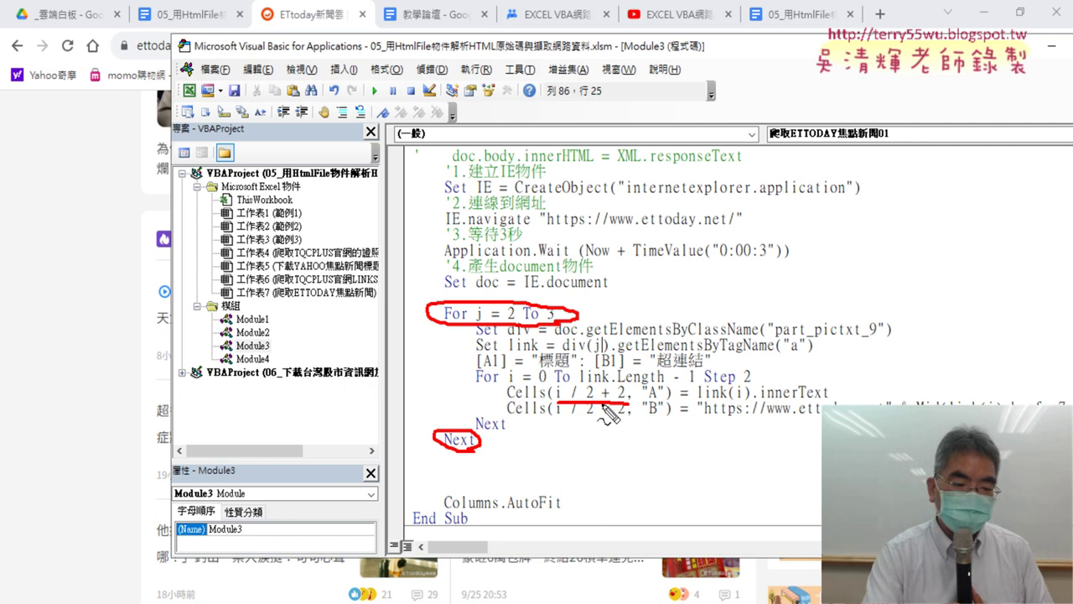
key(Escape)
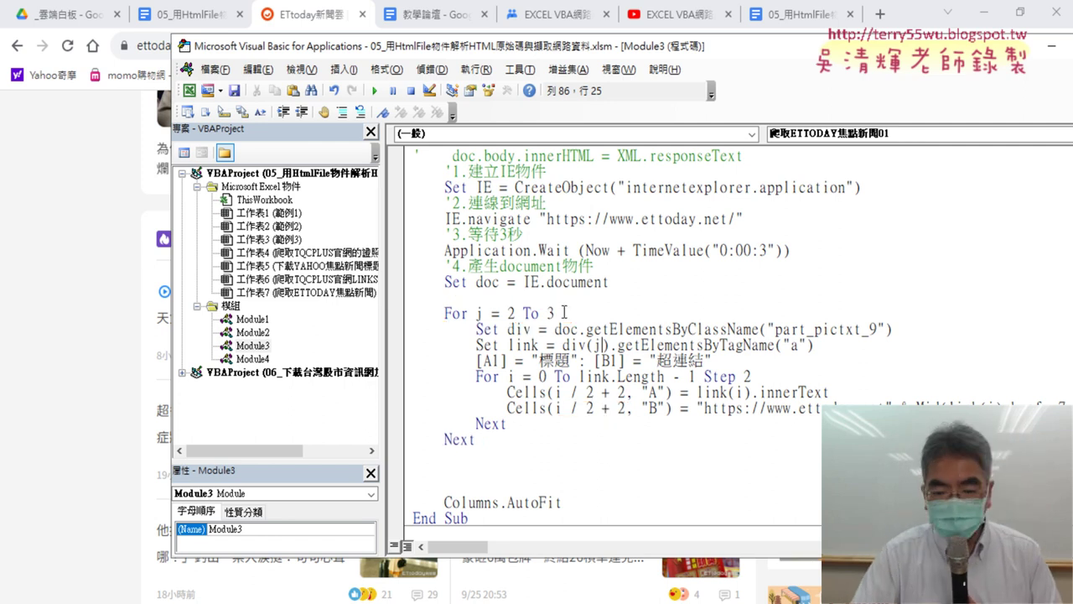
key(Return)
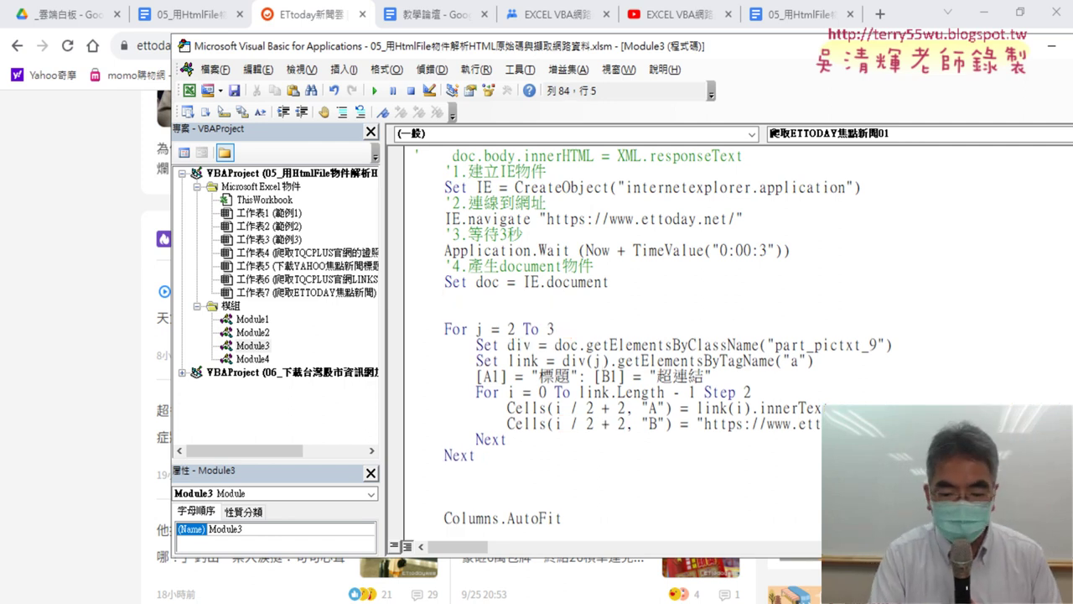
Add k=2 before the j loop and replace i / 2 + 2 with k in both Cells lines.
text(k=)
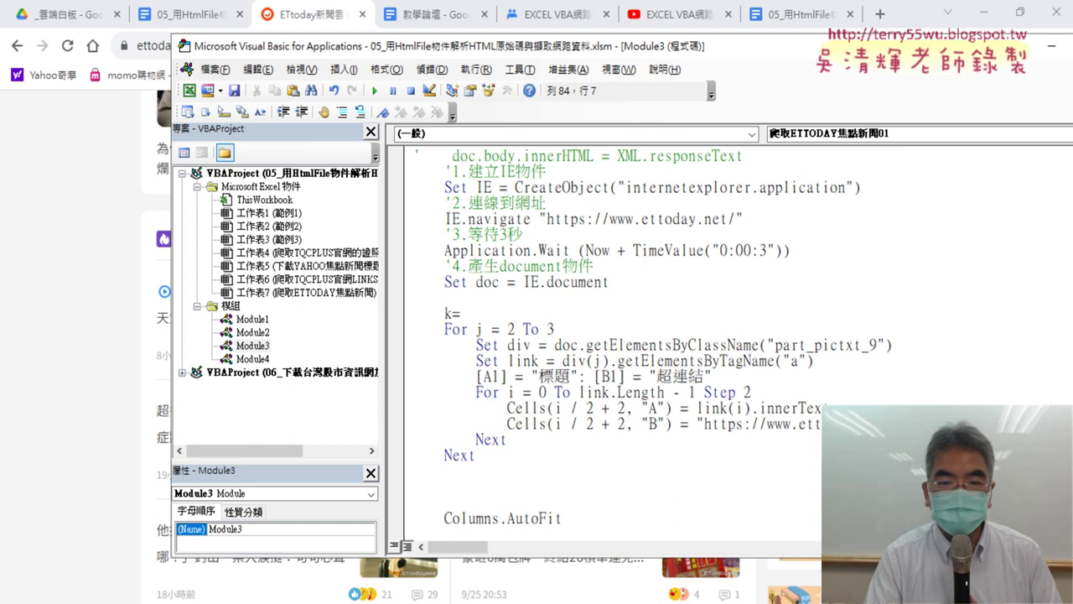
text(2)
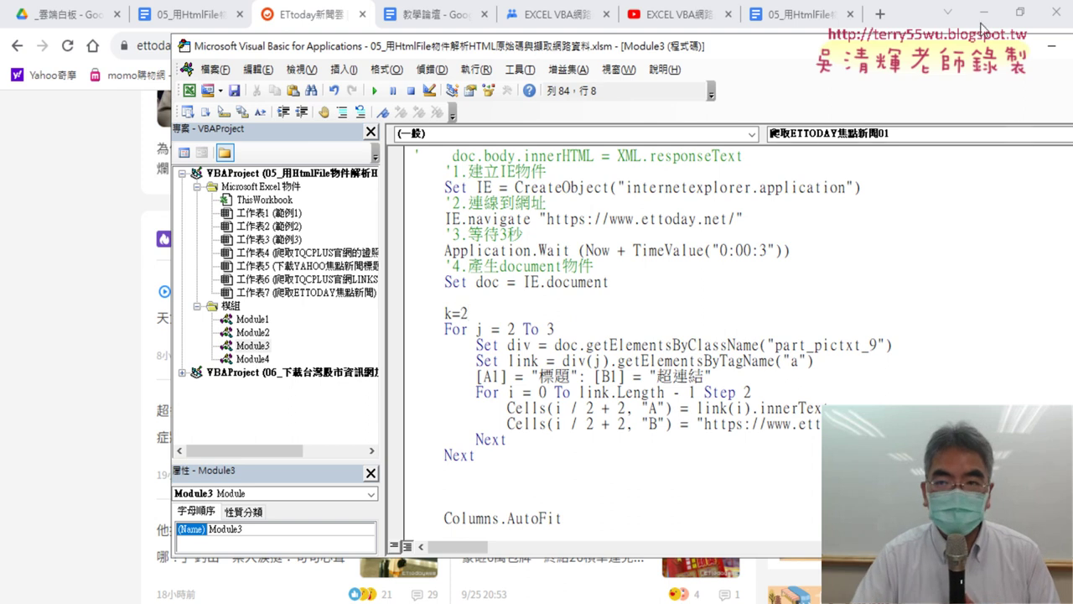
click(983, 13)
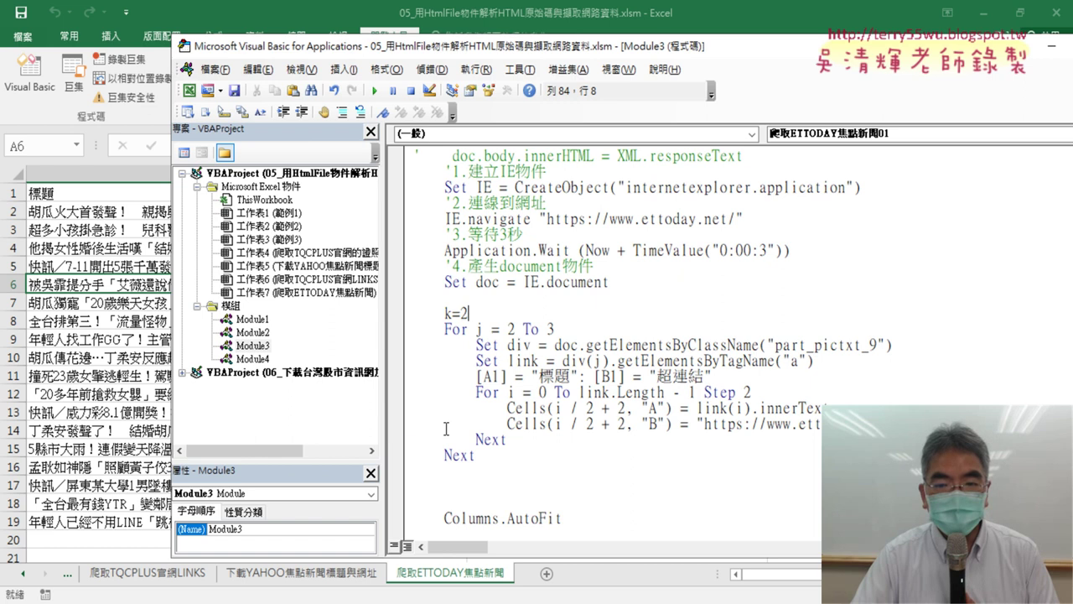
mouse_move(594, 408)
mouse_down()
mouse_move(626, 408)
mouse_move(554, 408)
mouse_up()
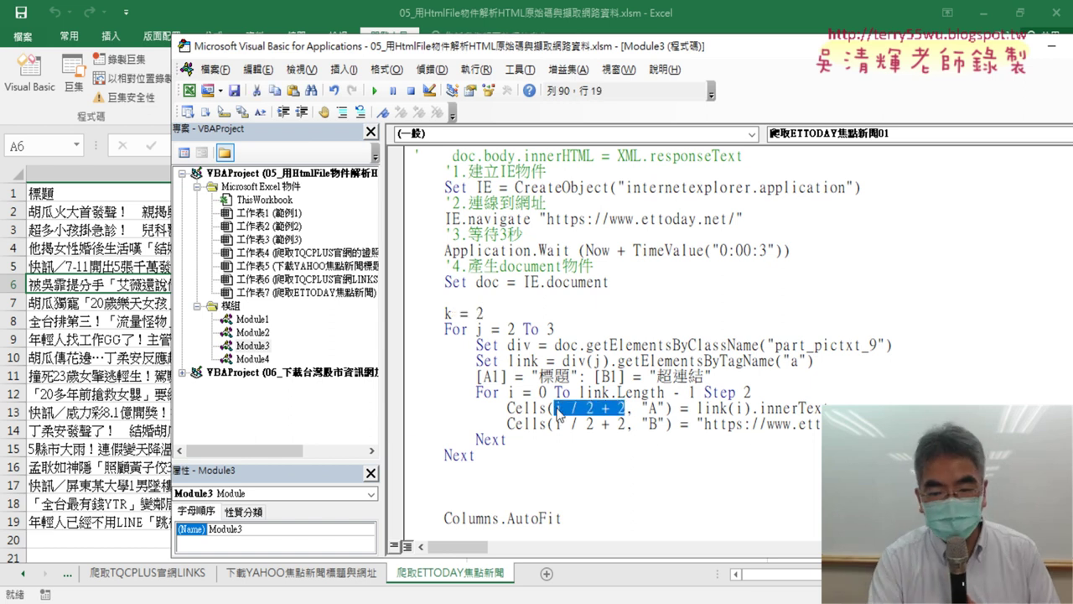
text(k)
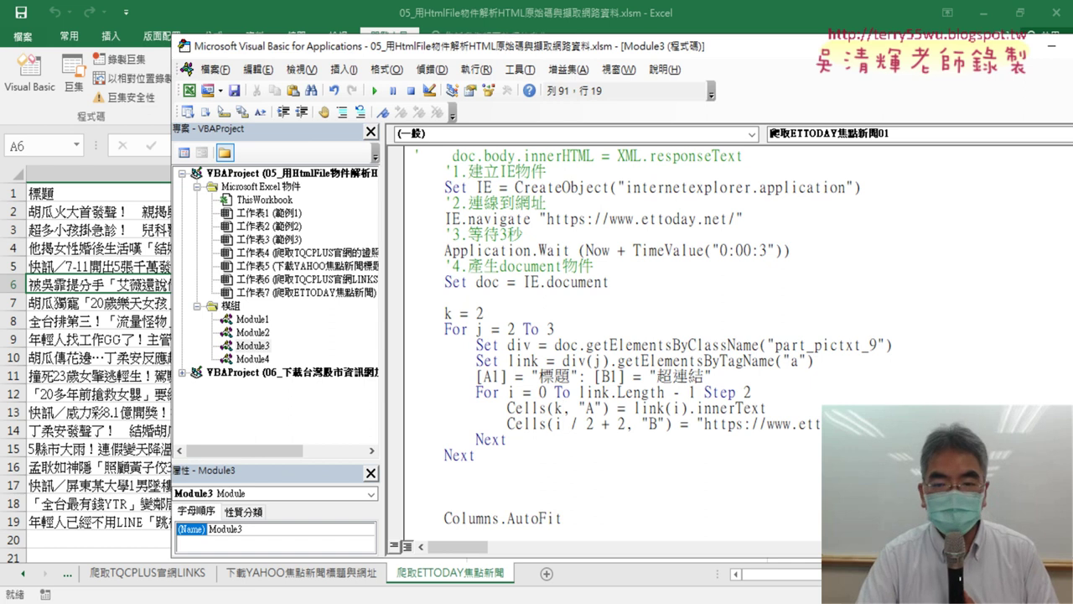
drag(553, 424, 625, 424)
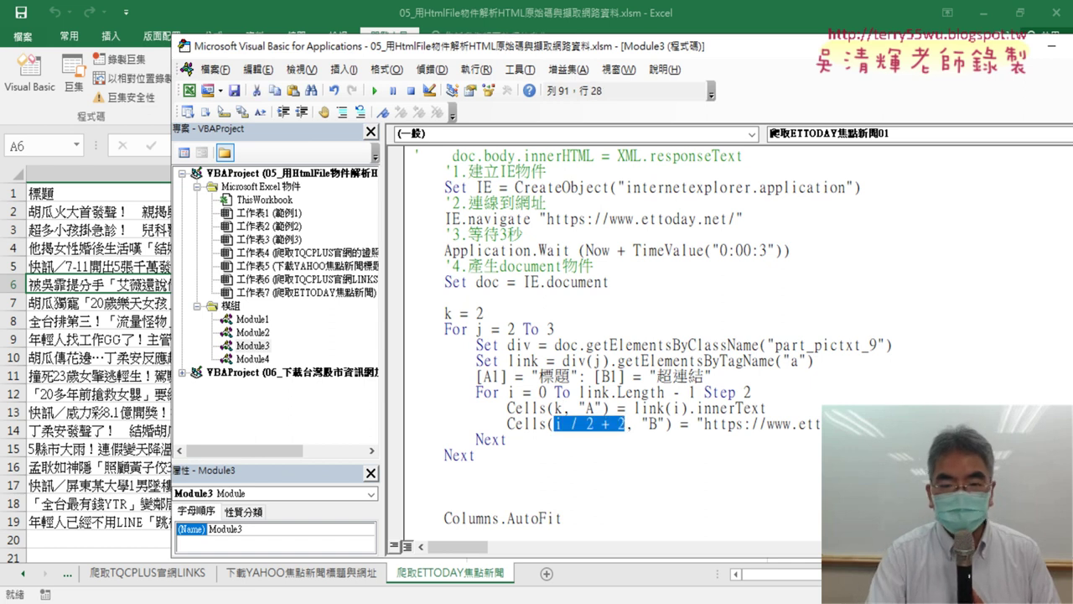
text(k)
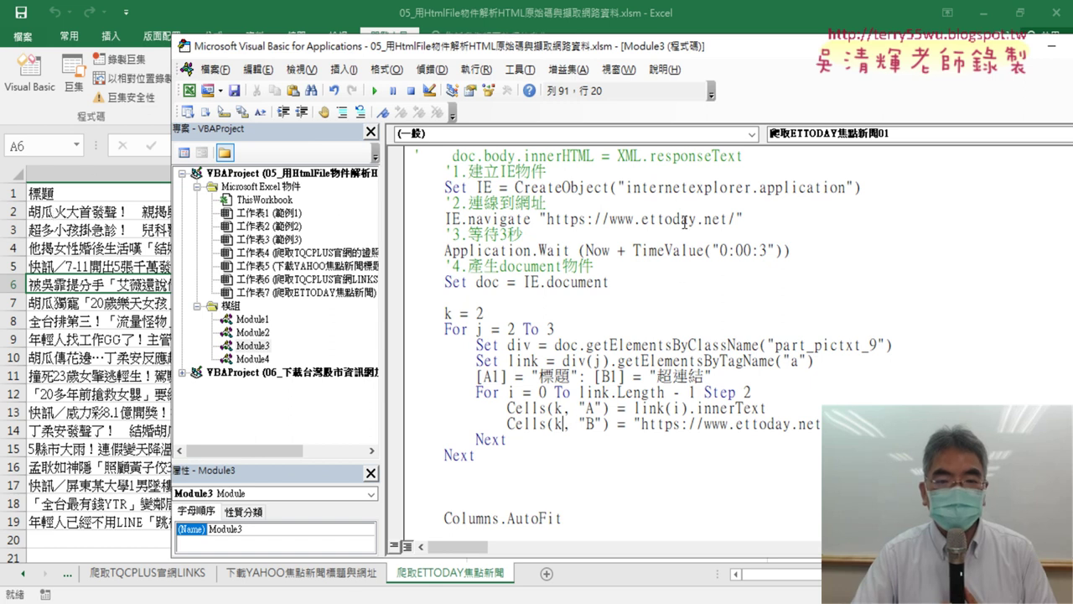
Highlight the "A" column argument and link(i).innerText, then move the editor down to show the worksheet.
drag(602, 408, 578, 409)
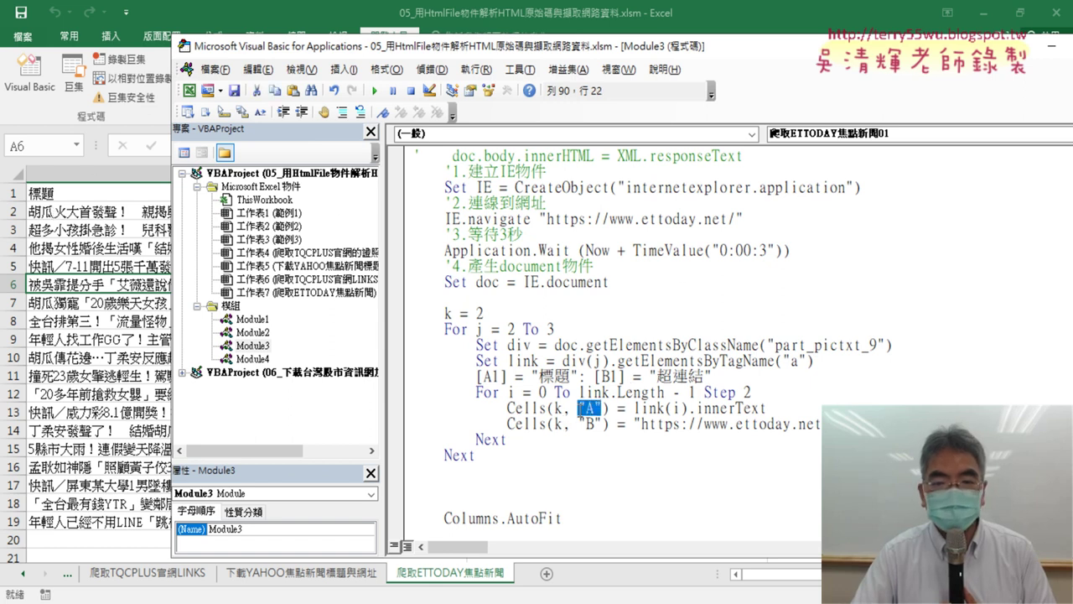
drag(765, 409, 633, 409)
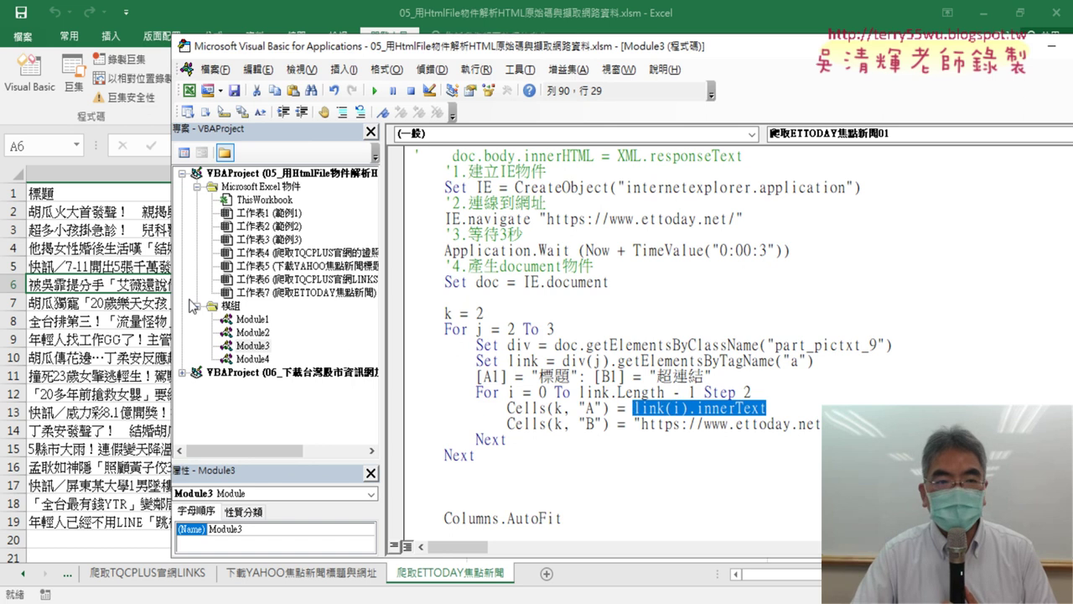
drag(302, 46, 292, 263)
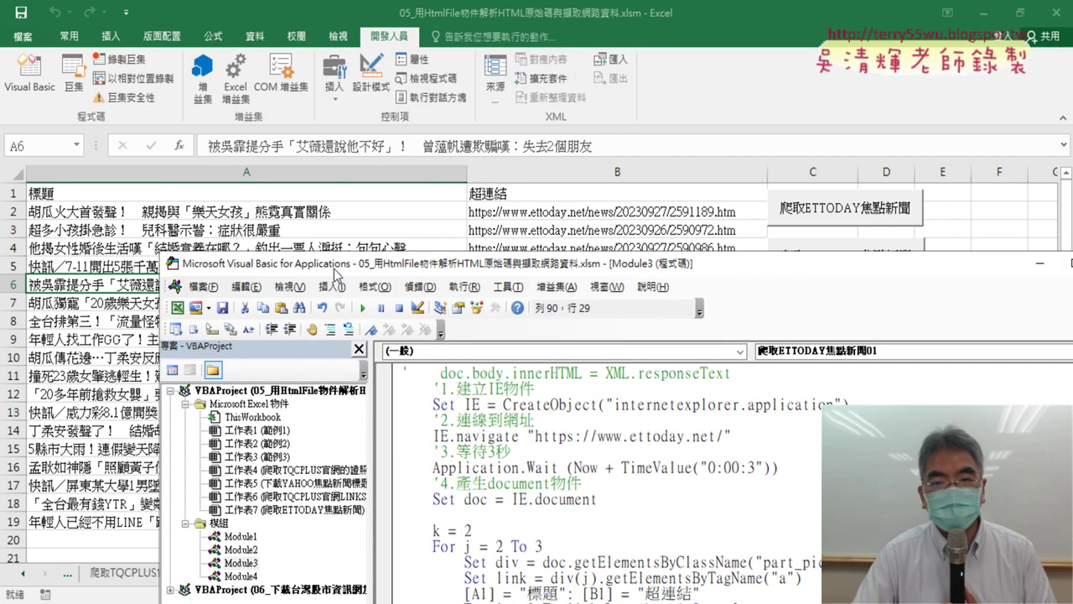
Add k = k + 1 after the links Cells line inside the inner loop.
drag(470, 263, 443, 49)
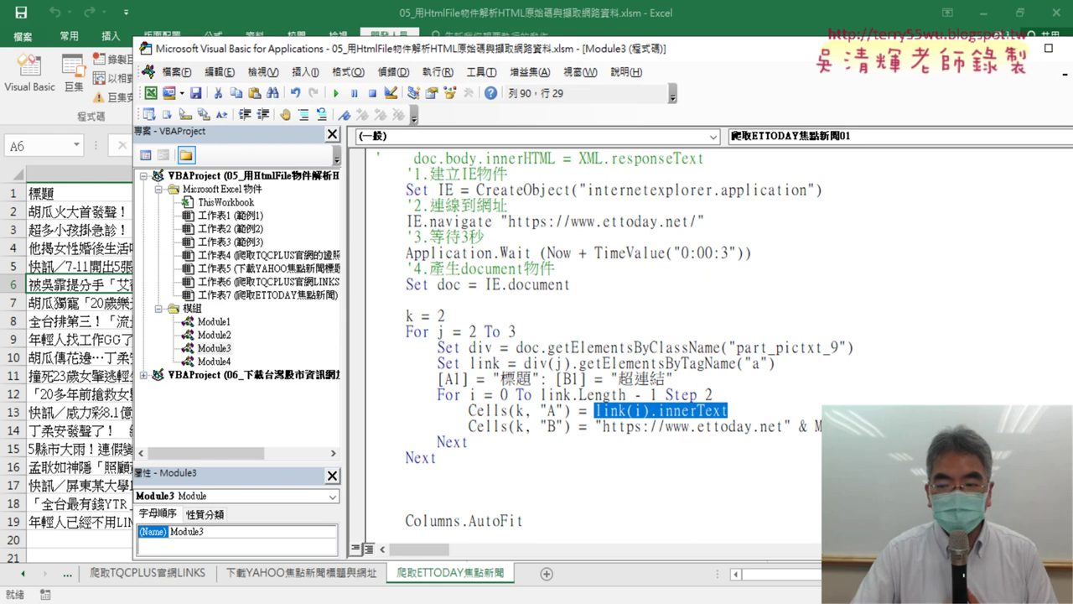
click(1004, 426)
key(Return)
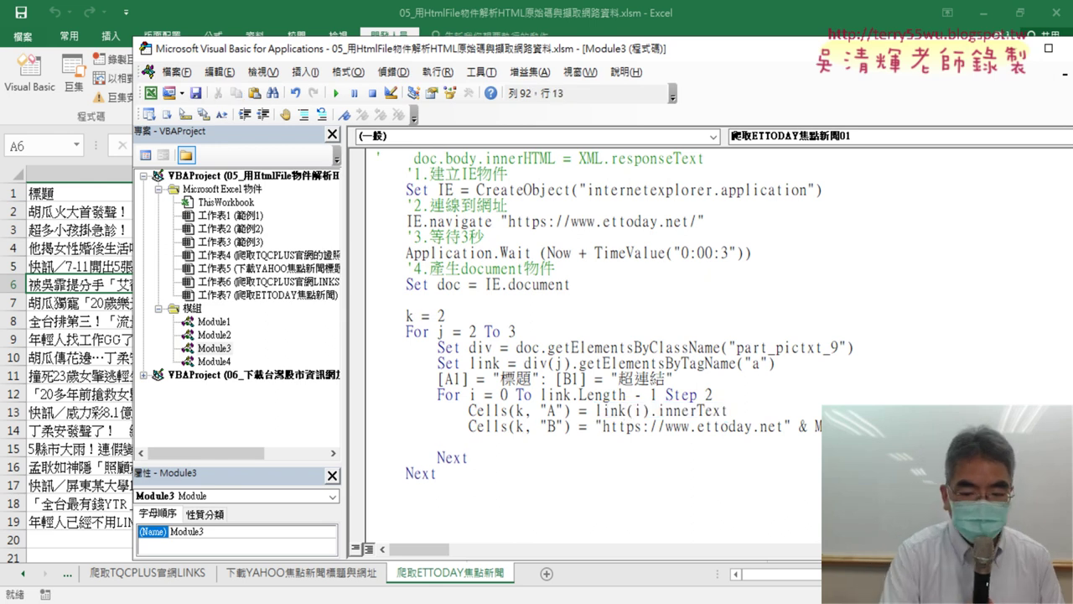
text(k=k+)
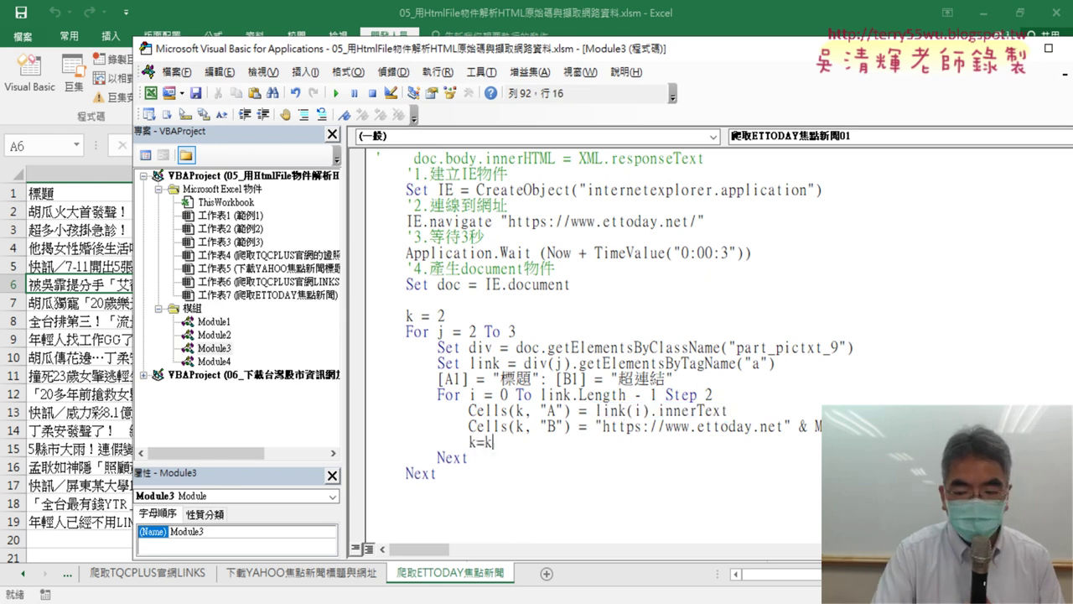
text(1)
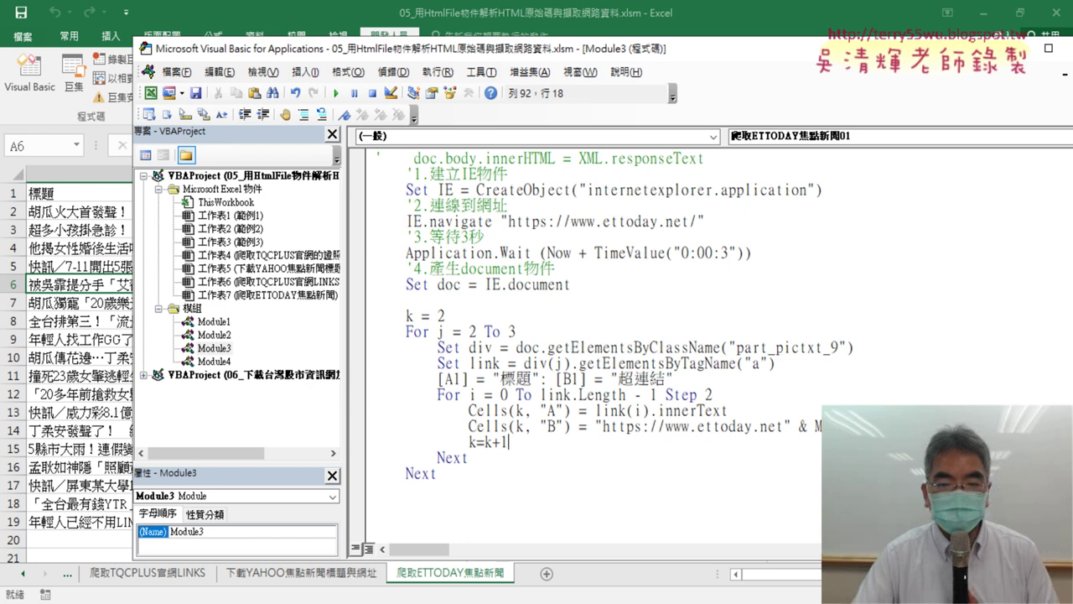
click(626, 500)
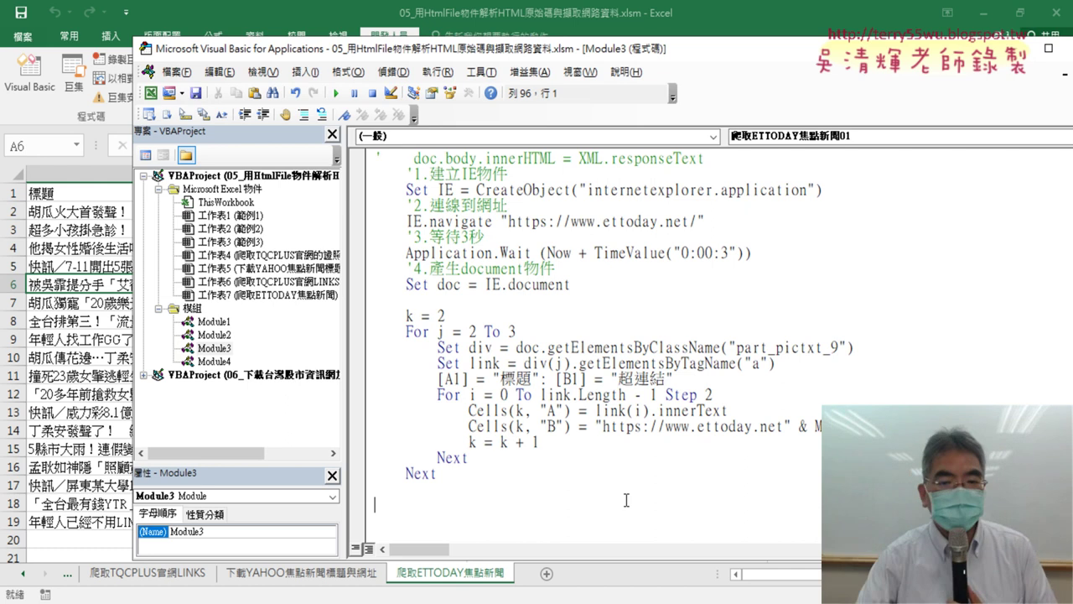
Review the For j range and run the ETtoday scraping macro.
drag(539, 336, 490, 333)
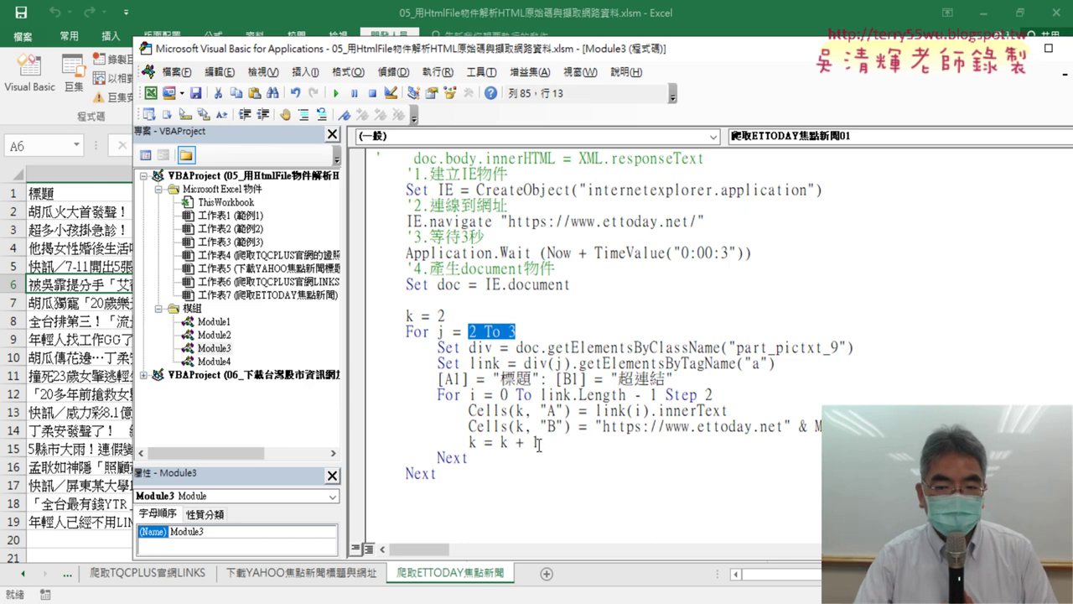
click(559, 400)
scroll(557, 386, up, 1)
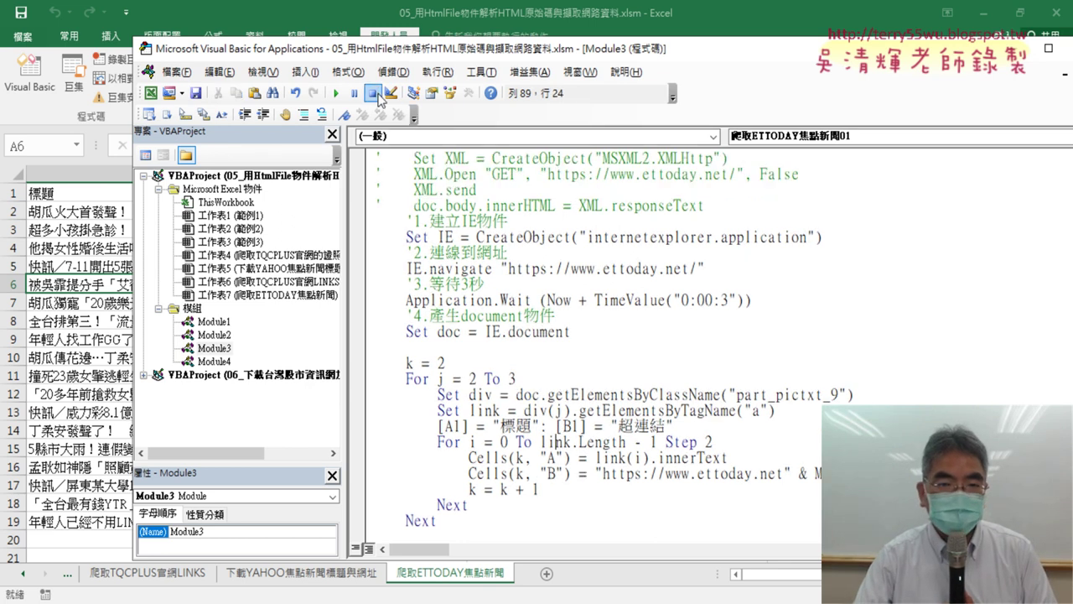
click(335, 93)
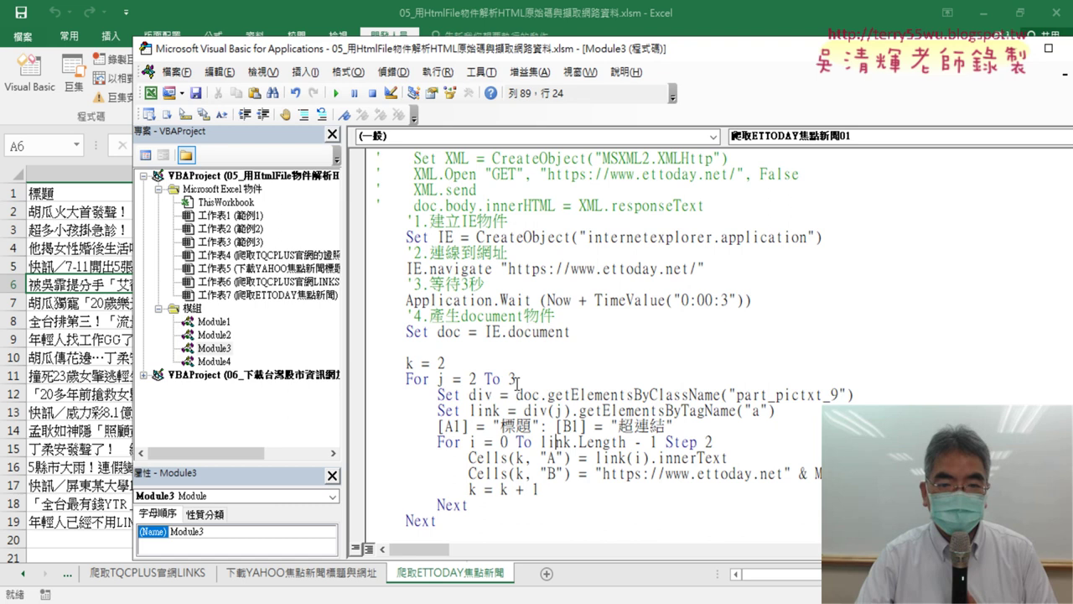
click(98, 216)
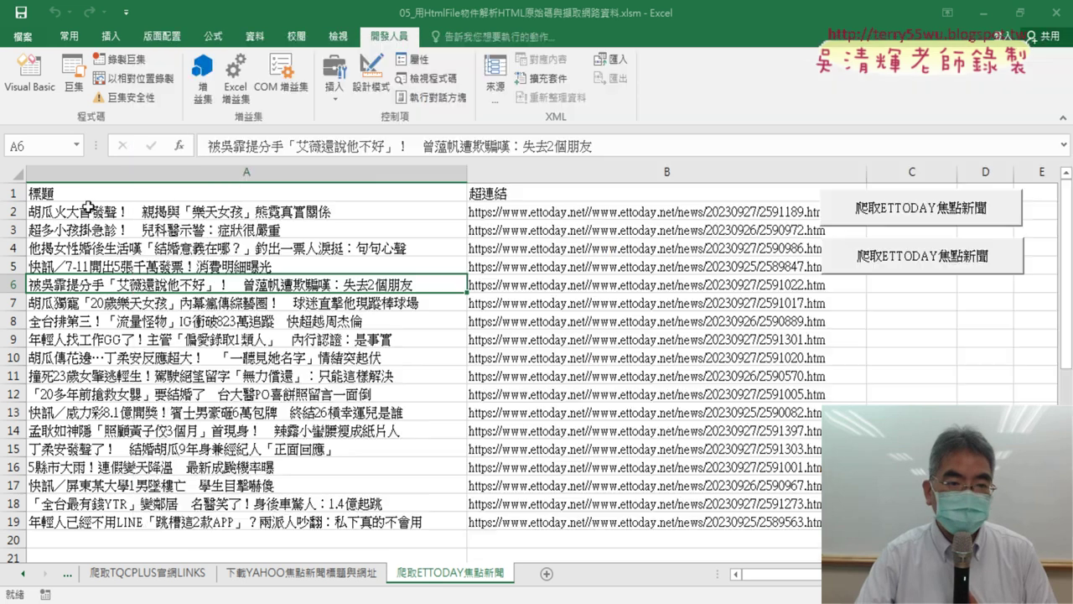
click(118, 213)
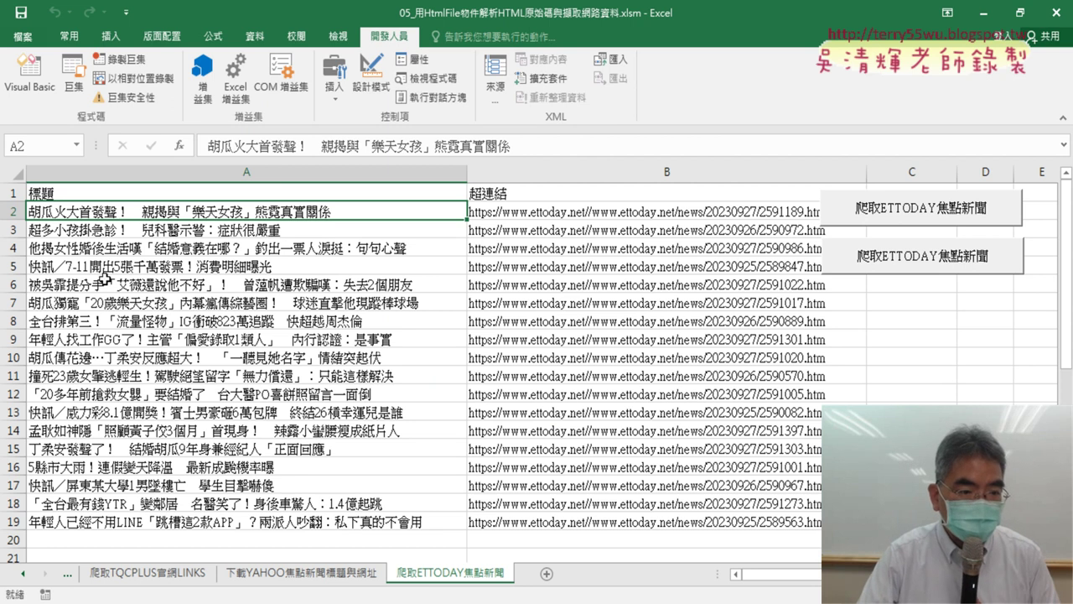
click(83, 394)
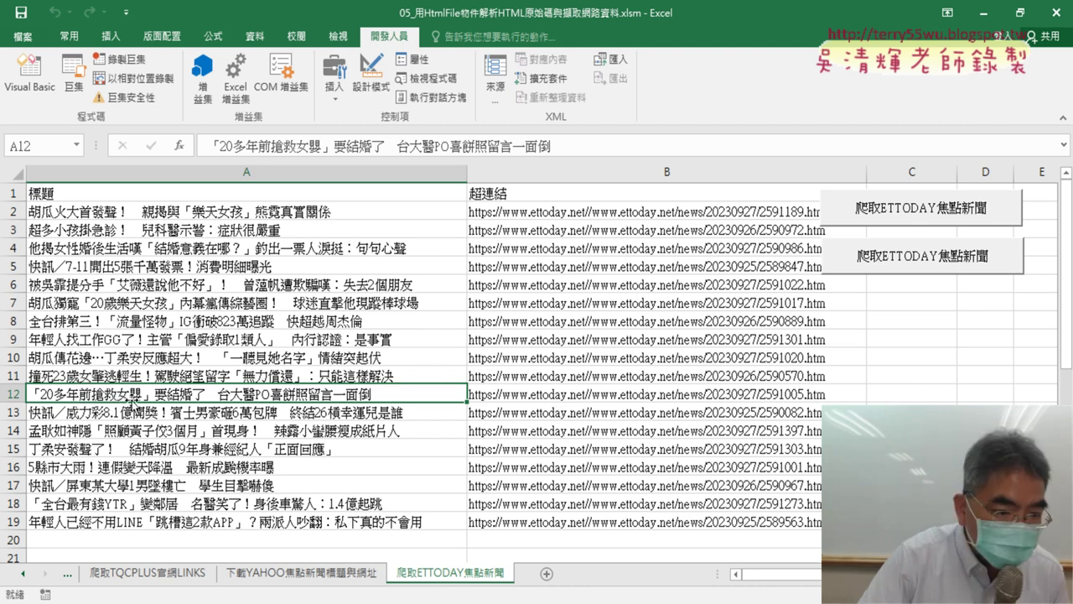
key(alt+F11)
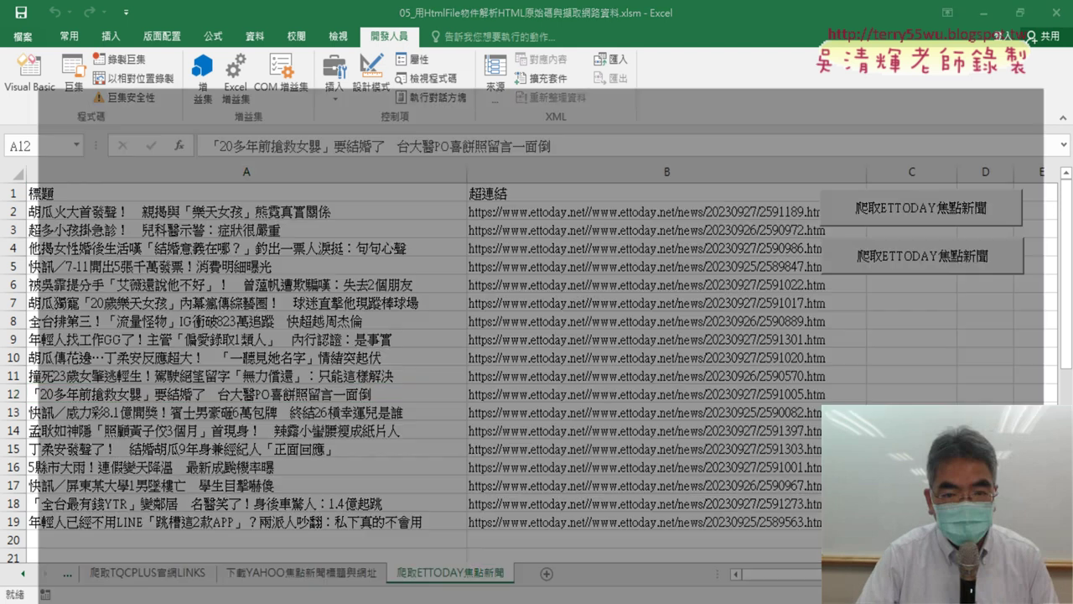
scroll(758, 399, down, 5)
scroll(537, 353, down, 3)
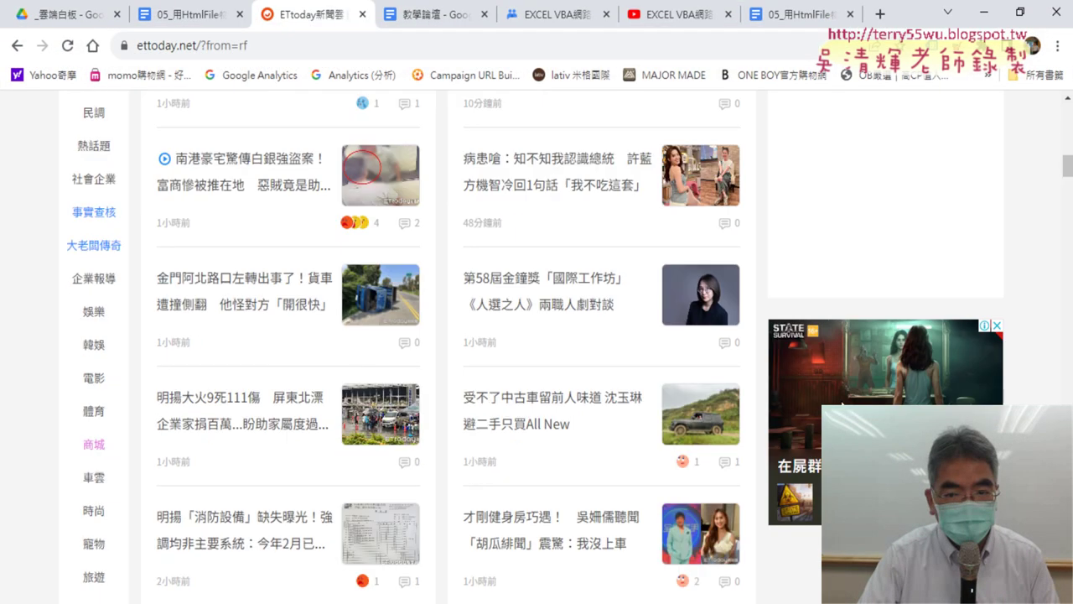
scroll(536, 352, up, 2)
scroll(449, 335, down, 4)
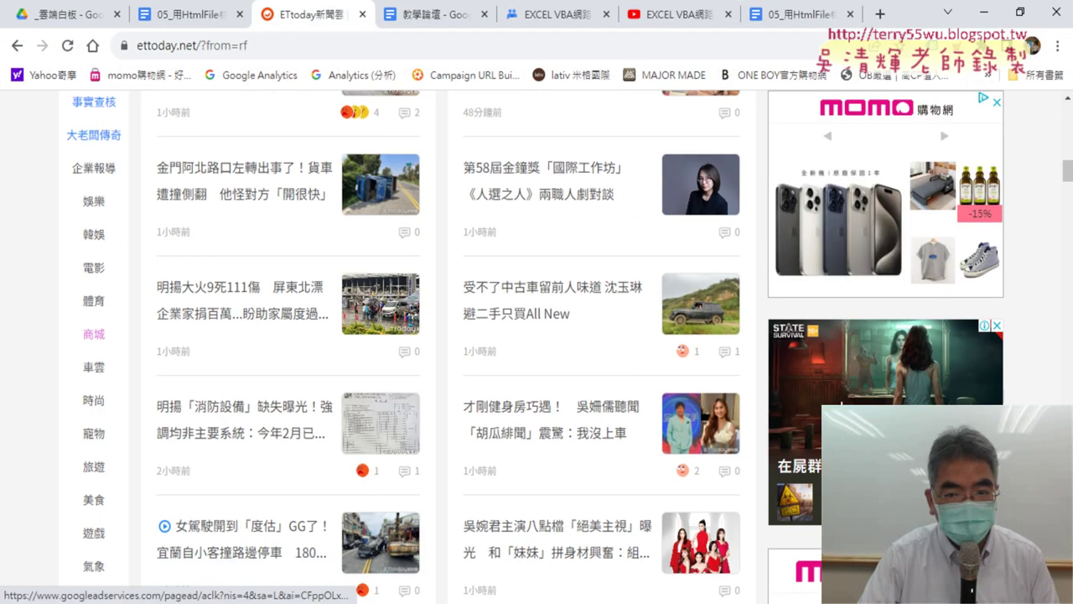
scroll(449, 335, down, 3)
scroll(449, 335, down, 3)
scroll(449, 336, down, 3)
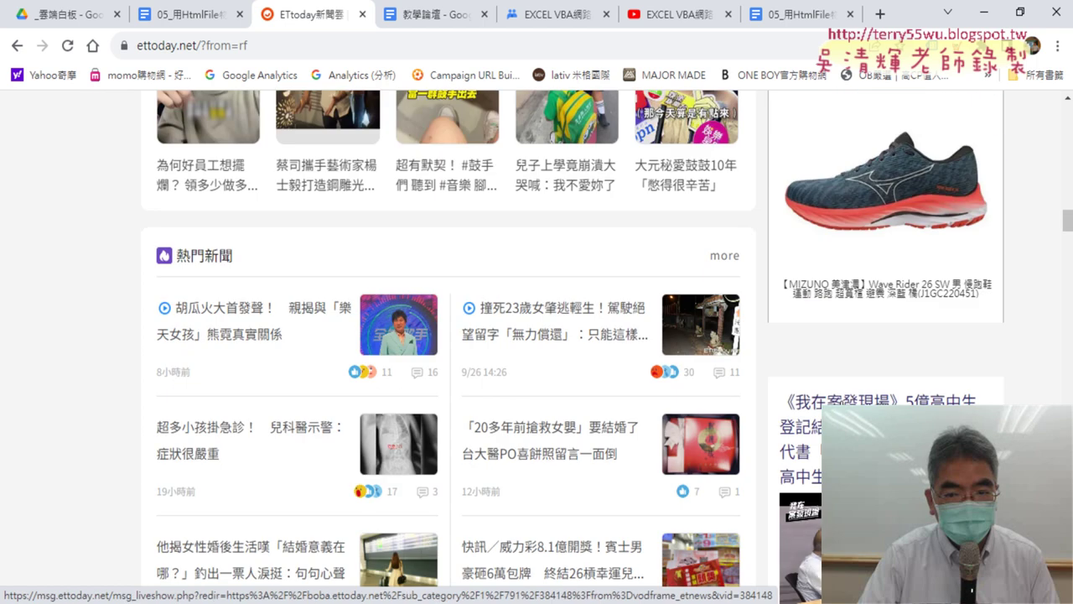
scroll(449, 335, down, 2)
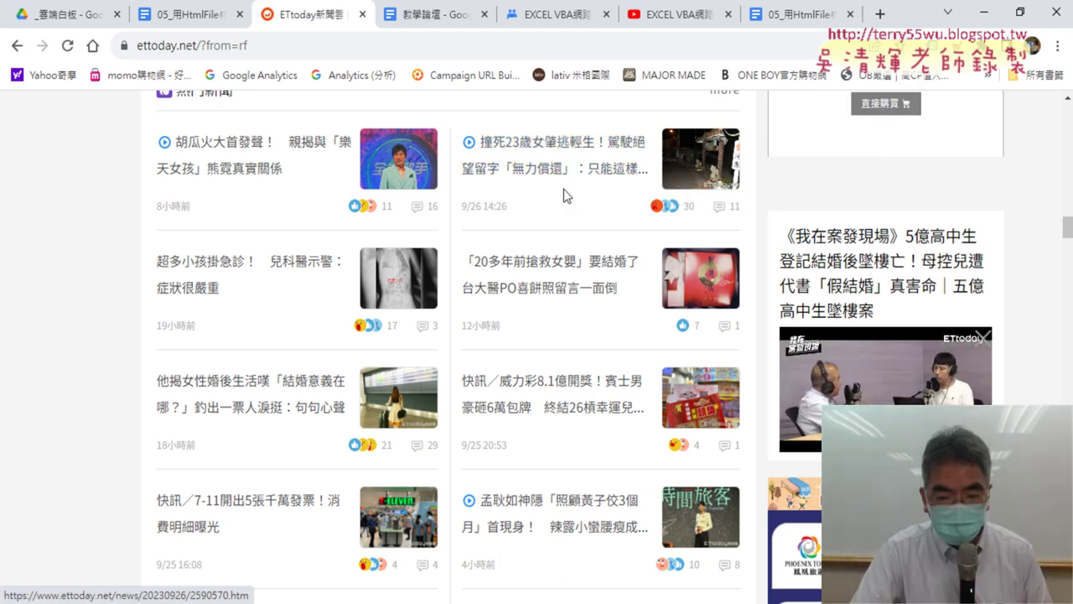
Check the row-11 headline and the B3 link in the Excel results.
key(alt+Tab)
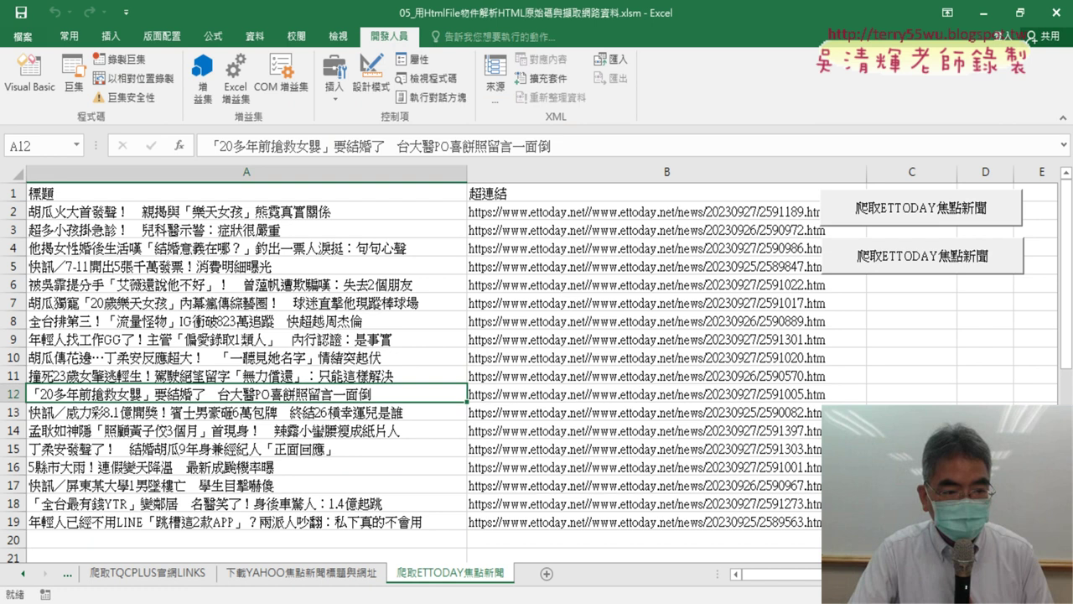
click(118, 377)
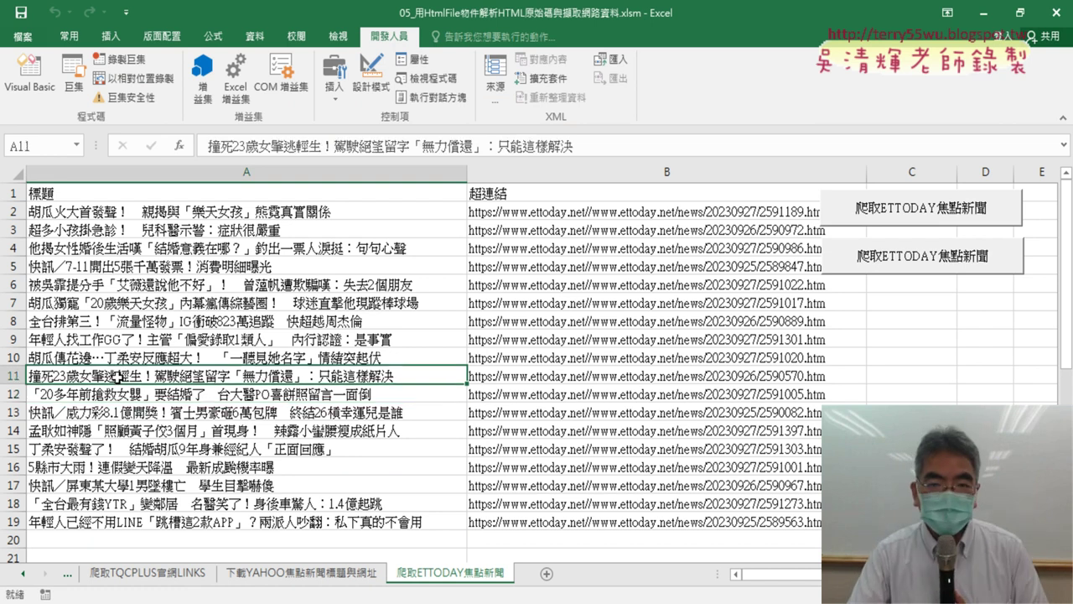
click(545, 222)
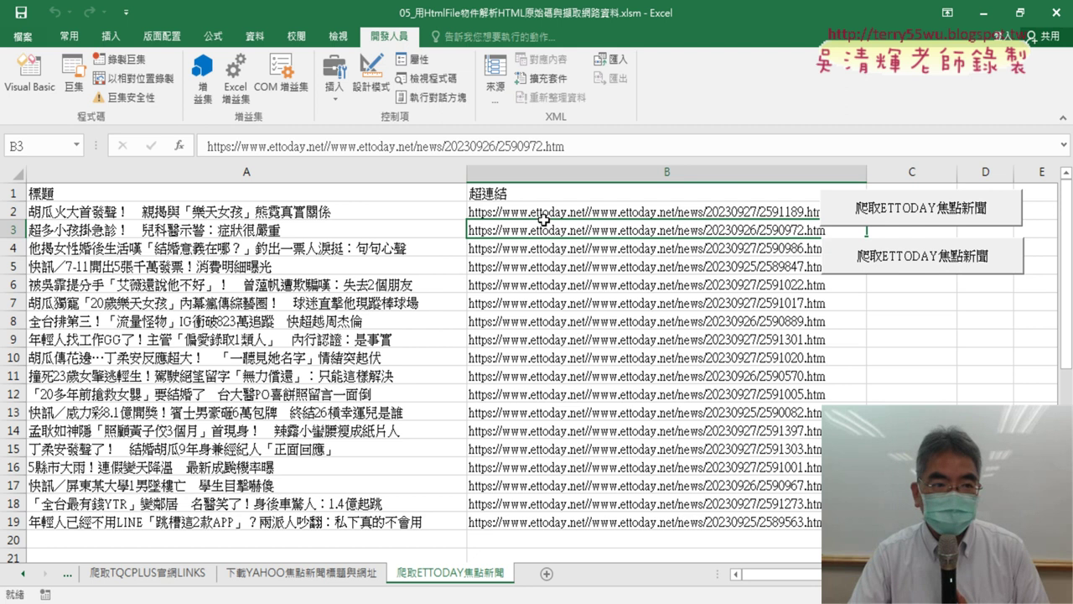
Strip the ettoday prefix and Mid(…, 7, 99) so column B stores link(i).href, then rerun.
click(29, 74)
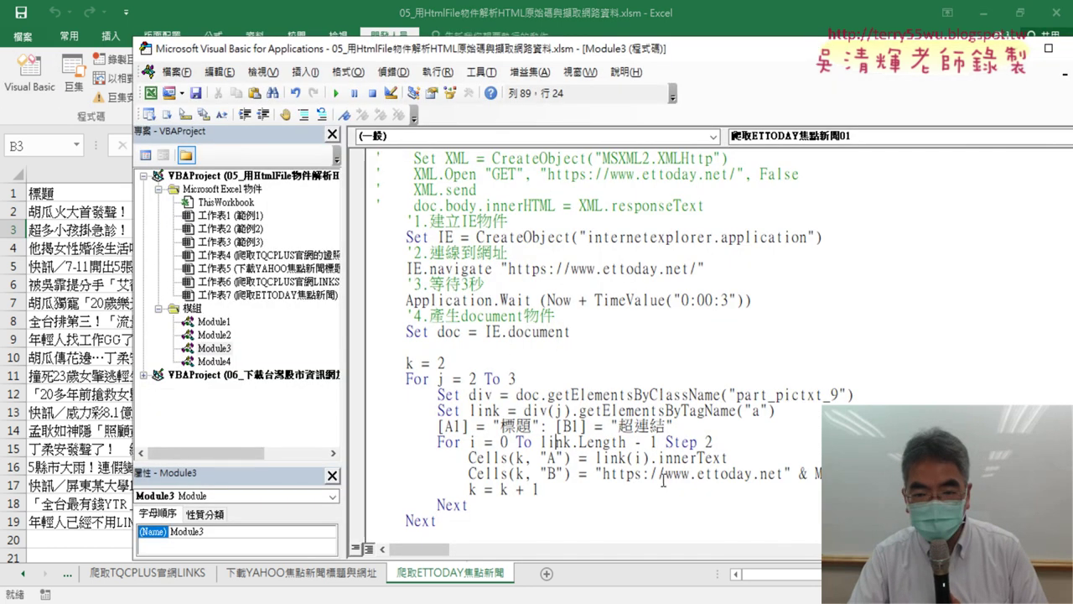
drag(598, 474, 858, 475)
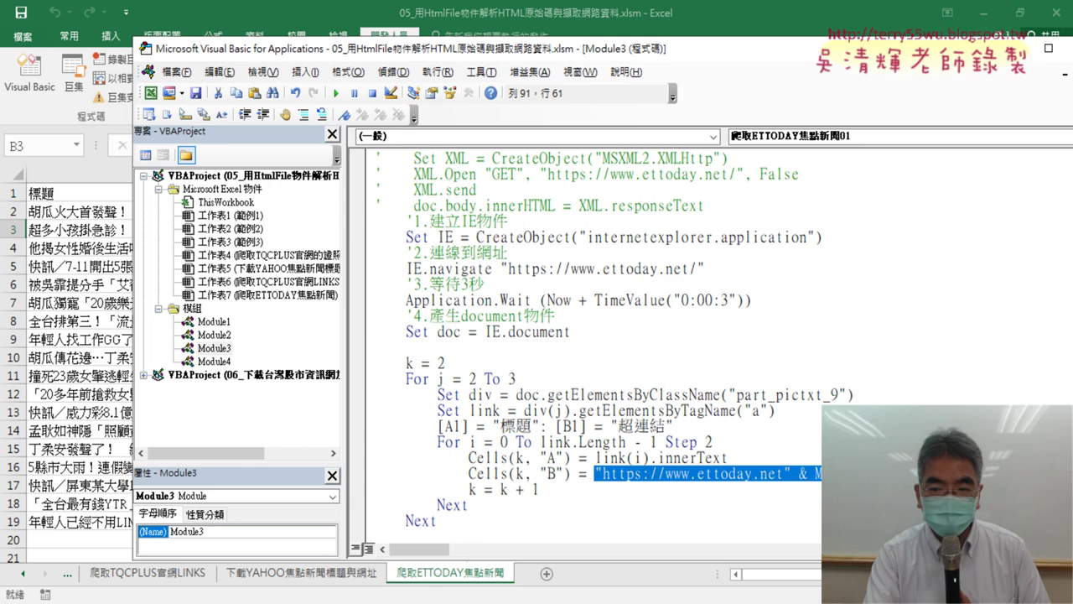
key(Delete)
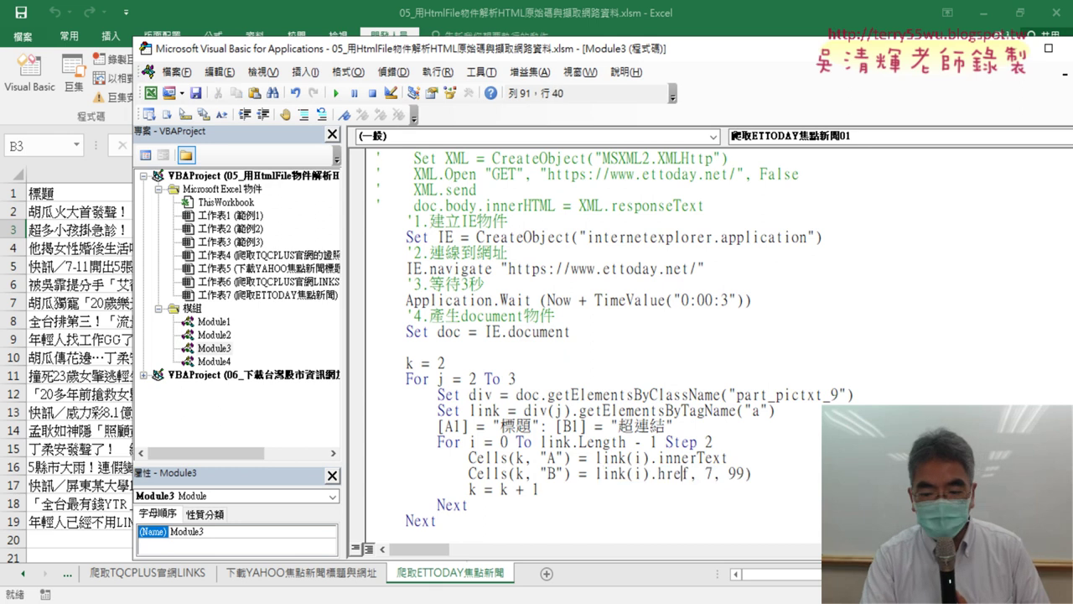
key(shift+End)
key(Delete)
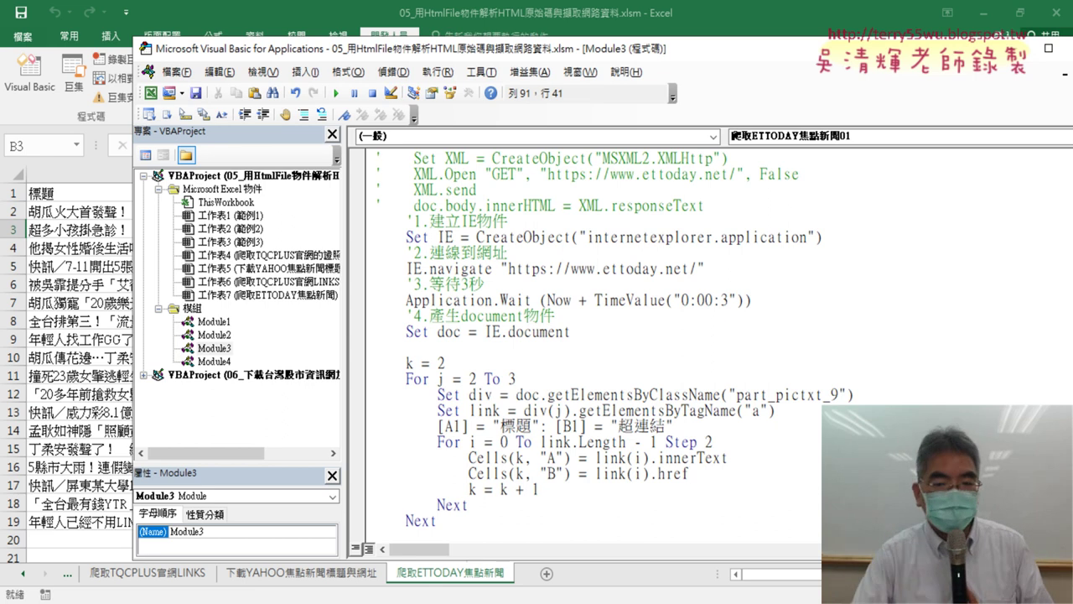
click(336, 93)
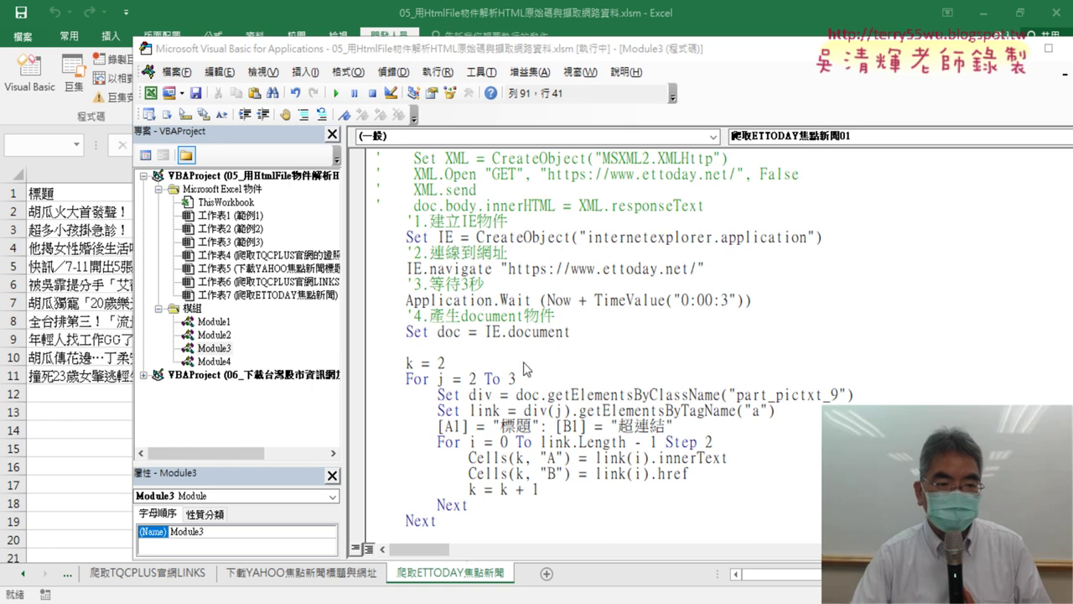
click(81, 215)
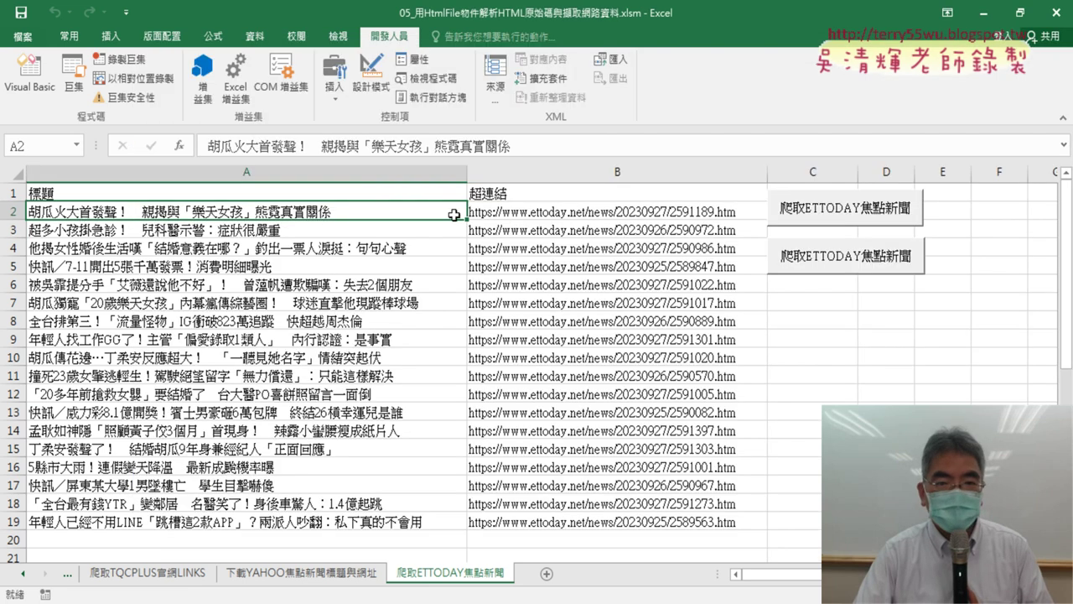
Select the complete news URL text in cell B2.
click(660, 213)
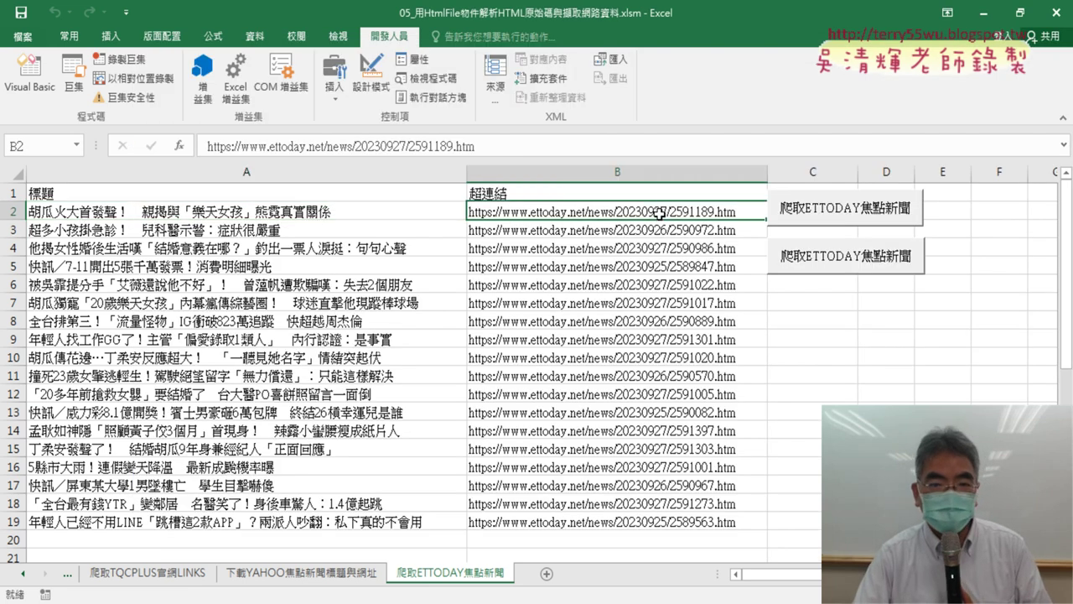
drag(750, 214, 354, 209)
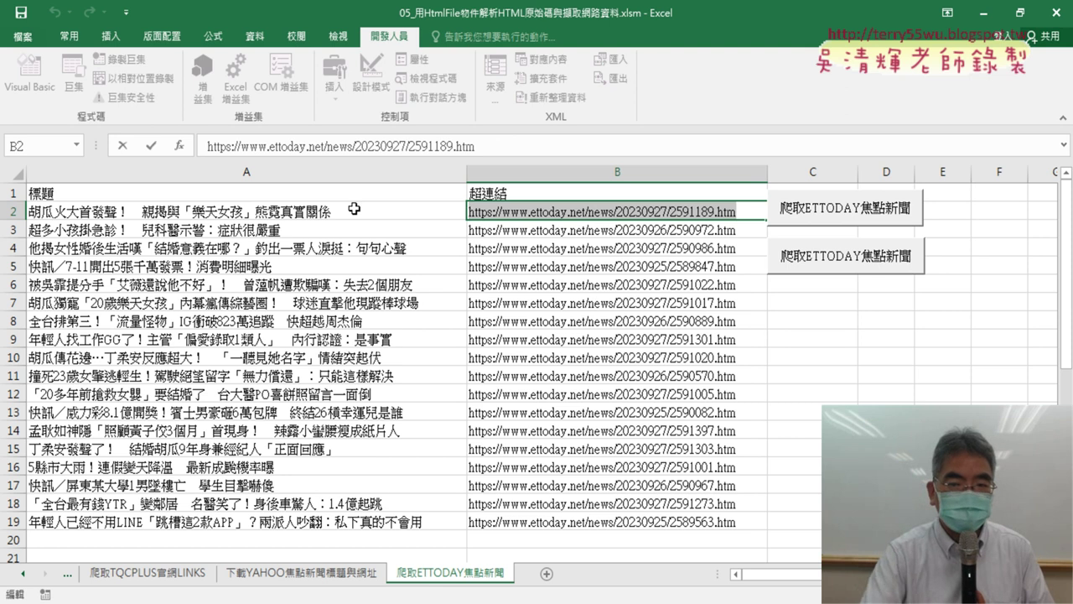
Paste the B2 link into Chrome's address bar, scroll the opened ETtoday article, then close it.
key(alt+Tab)
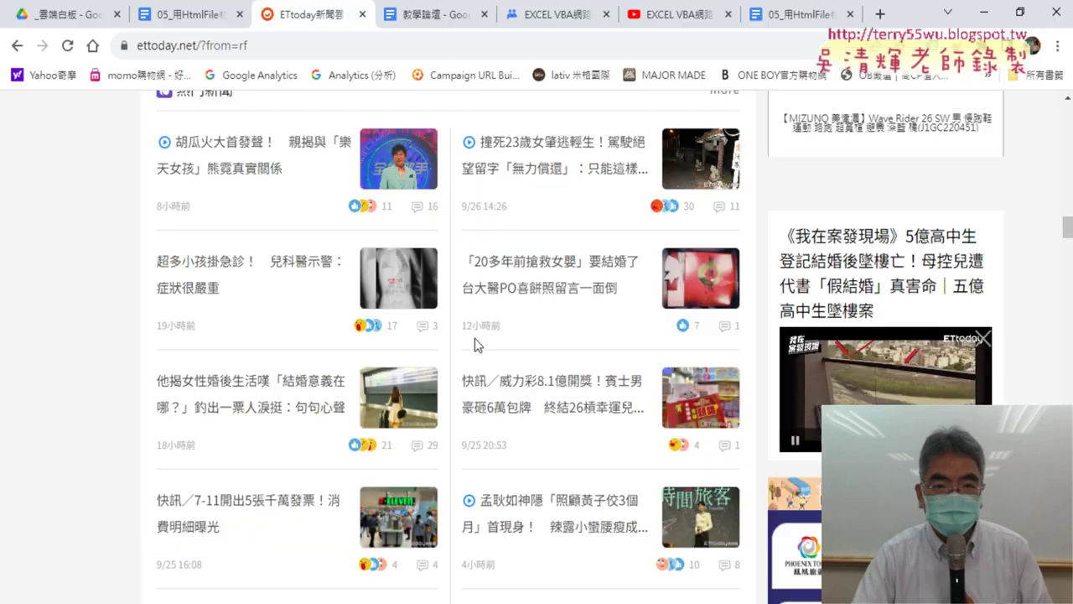
right_click(467, 45)
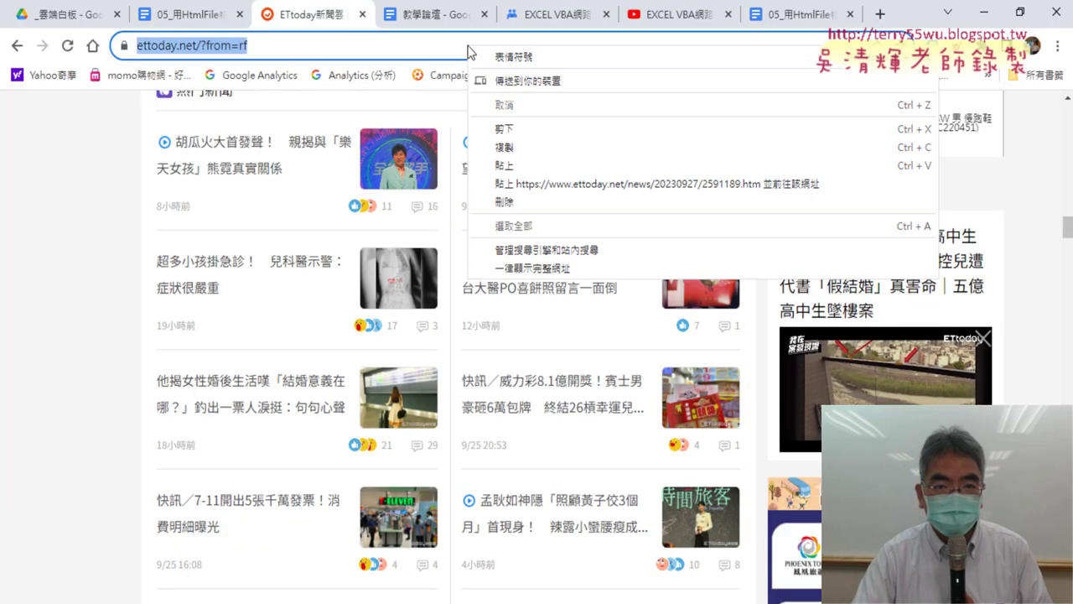
click(529, 183)
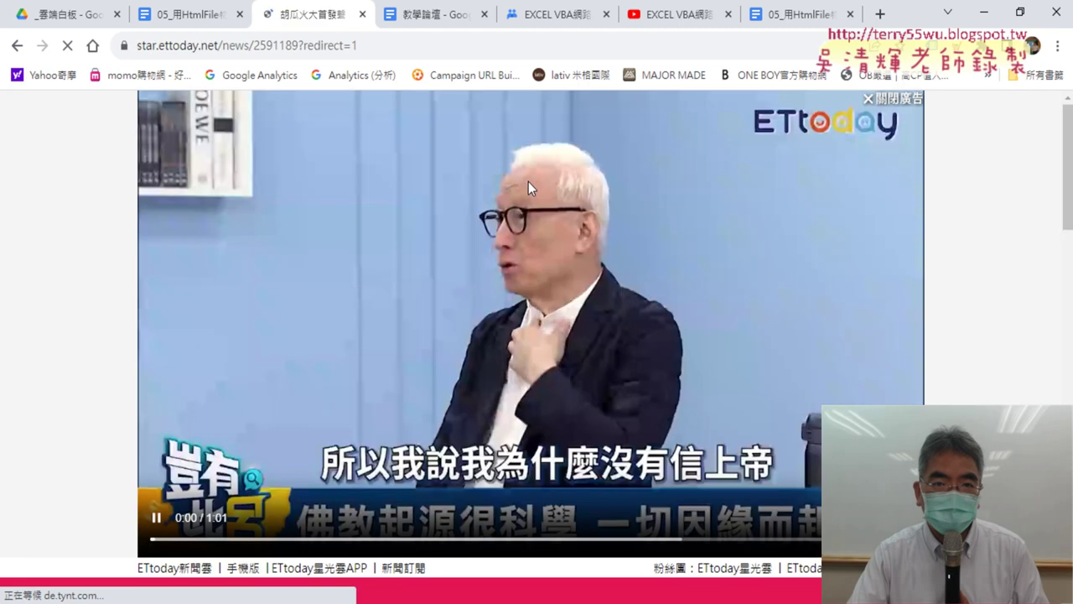
scroll(518, 291, down, 5)
scroll(519, 291, down, 4)
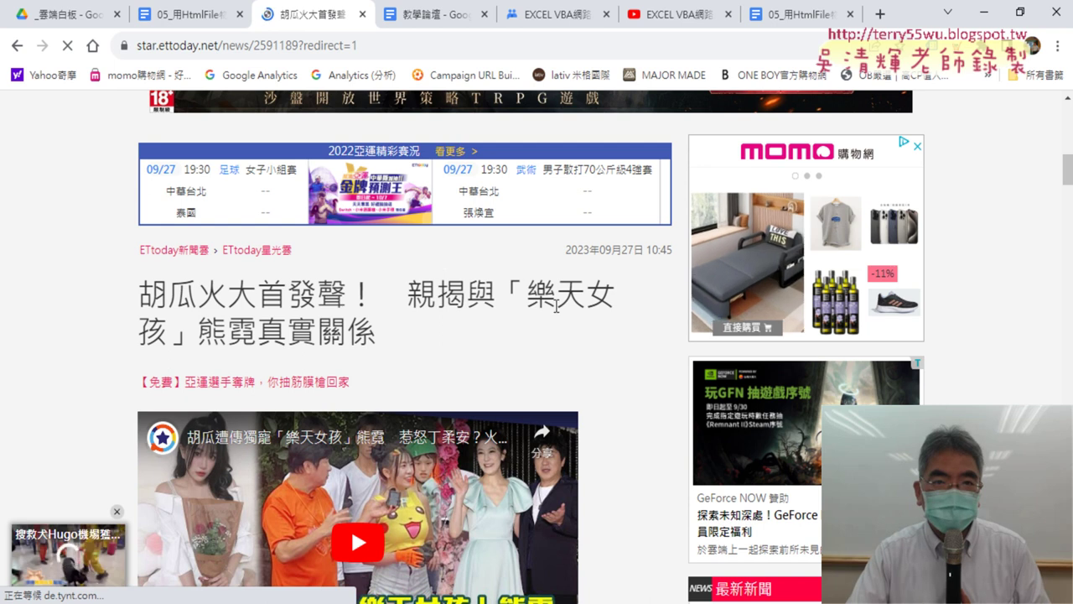
click(364, 15)
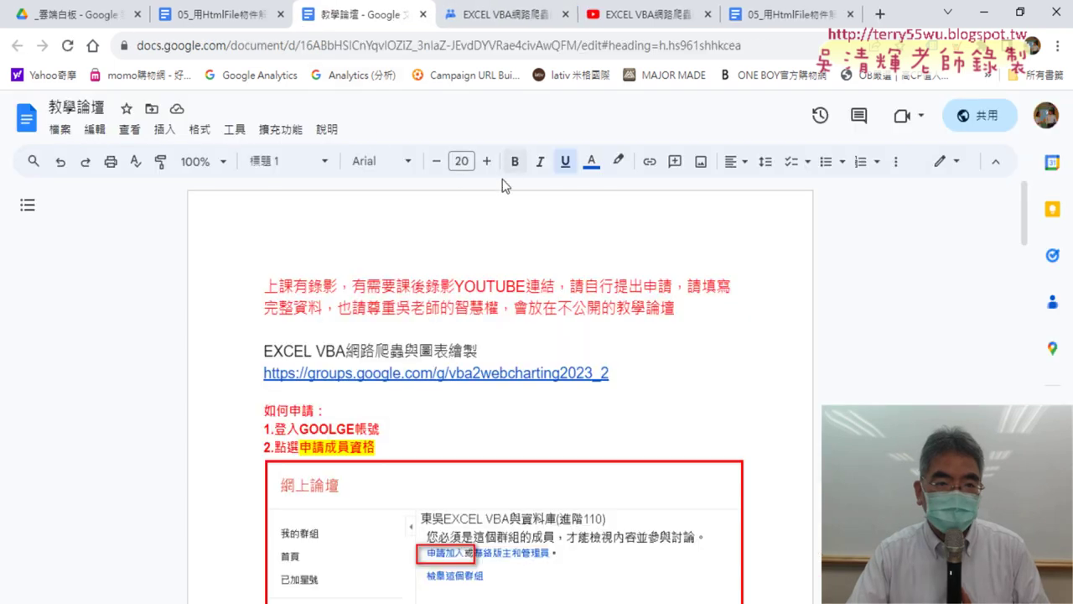
Bring up the 05_用HtmlFile notes at 爬取全部焦點新聞 and stop the EVO Class Management screen broadcast.
key(ctrl+shift+Tab)
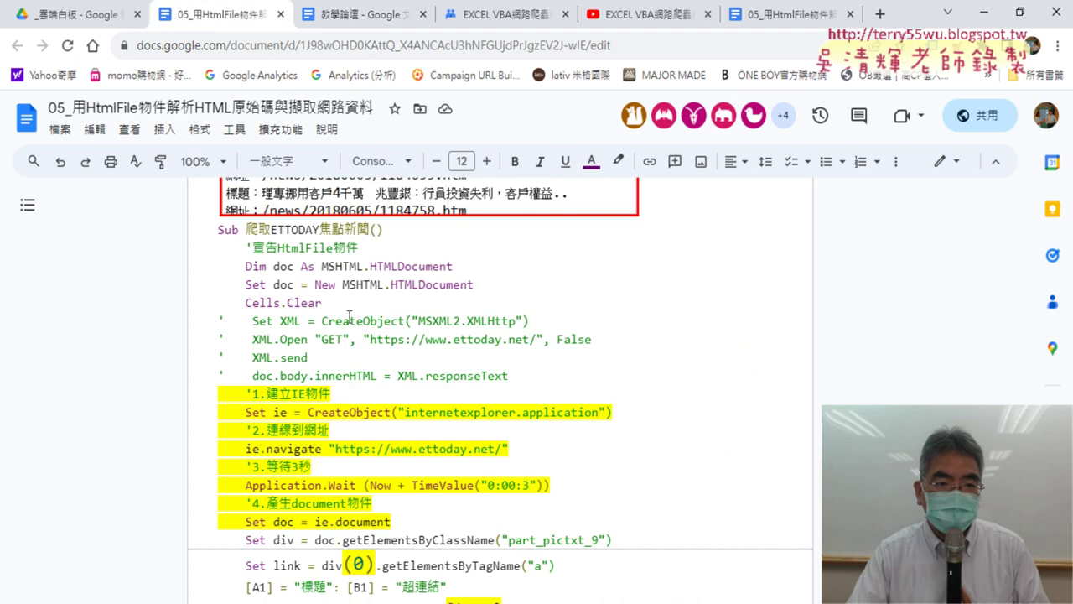
scroll(380, 332, down, 5)
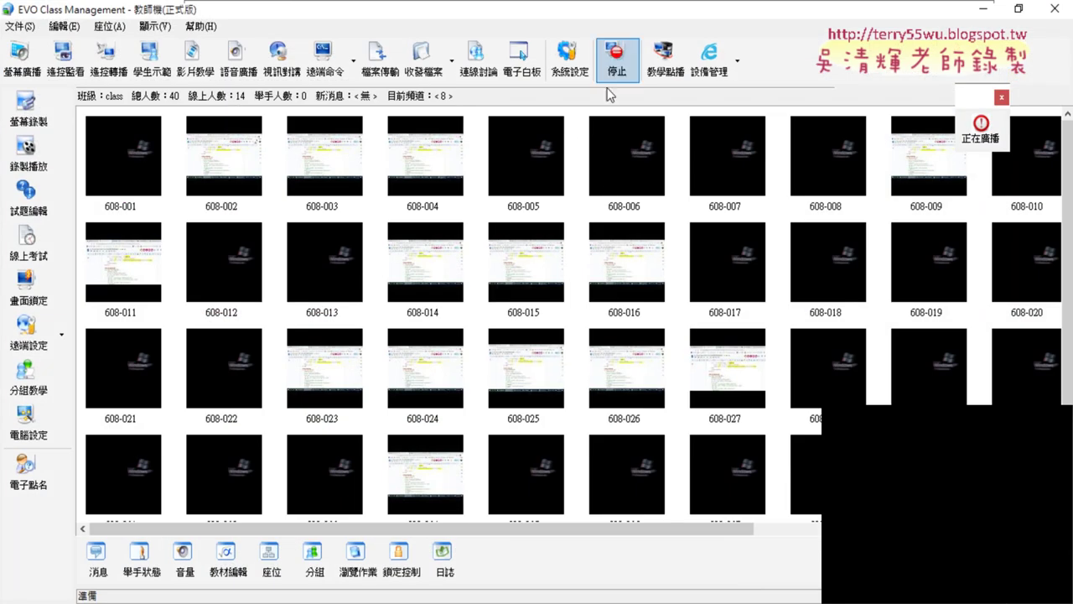
click(622, 66)
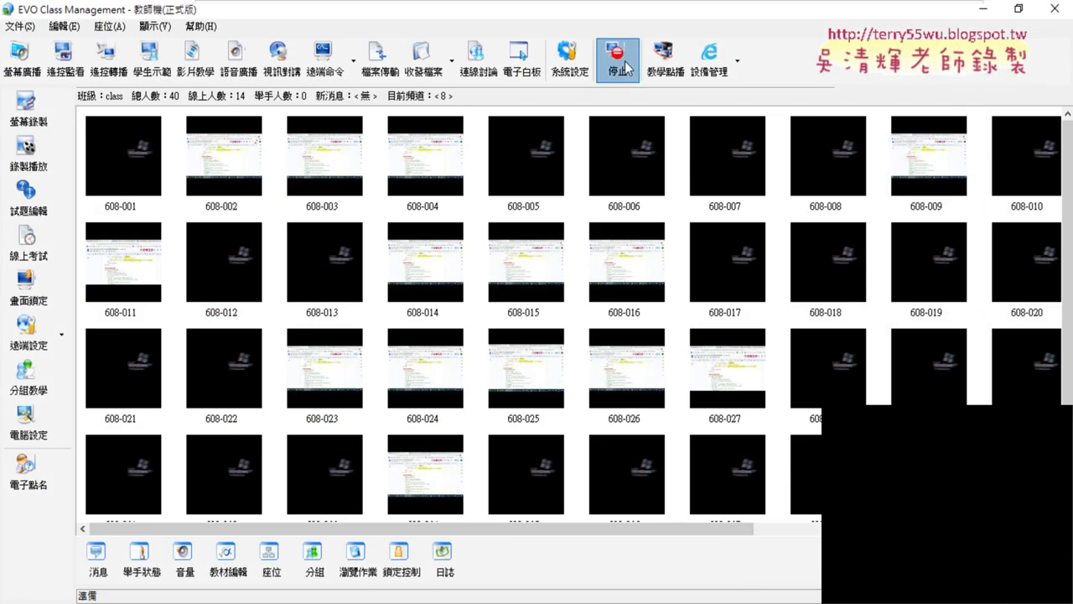